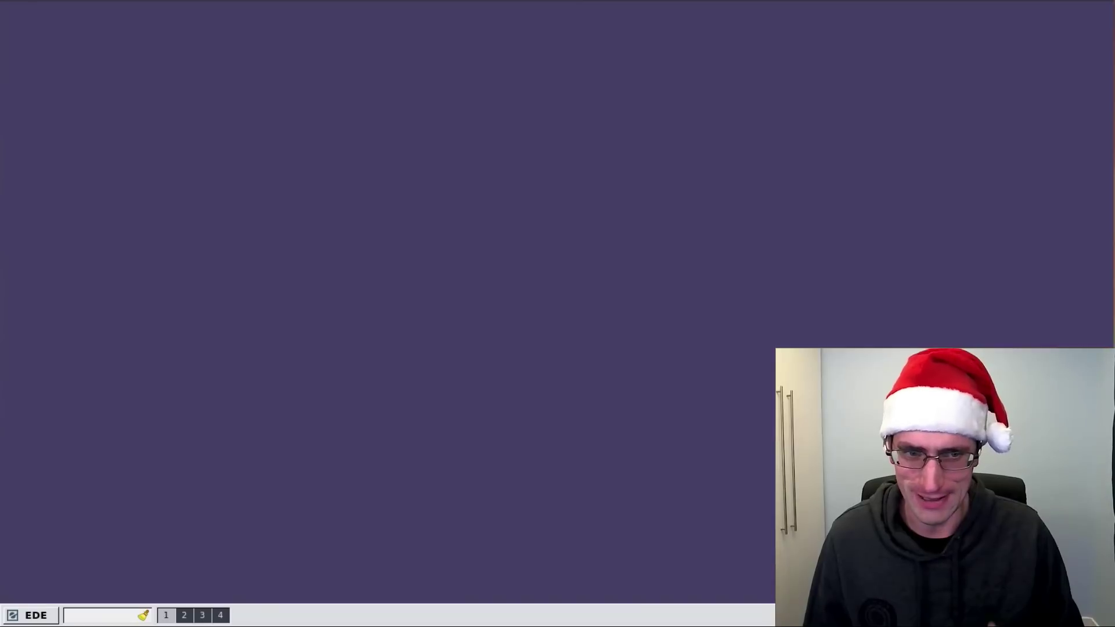
- Launch LXTerminal from the menu and run free -m to check memory usage
{"action": "left_click", "coordinate": [26, 619]}
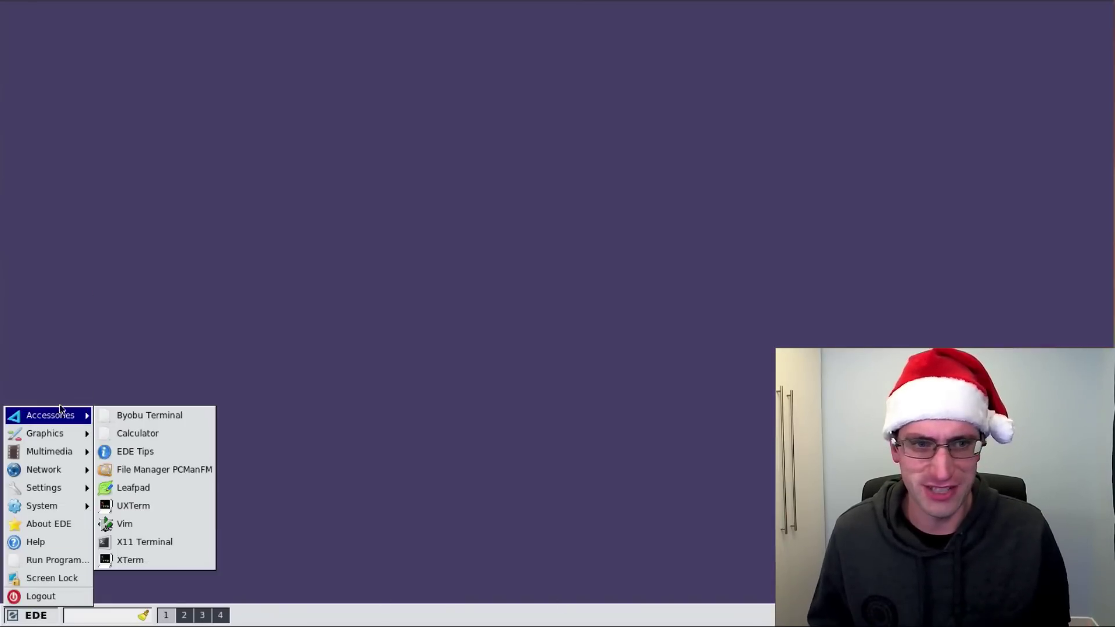
{"action": "mouse_move", "coordinate": [64, 506]}
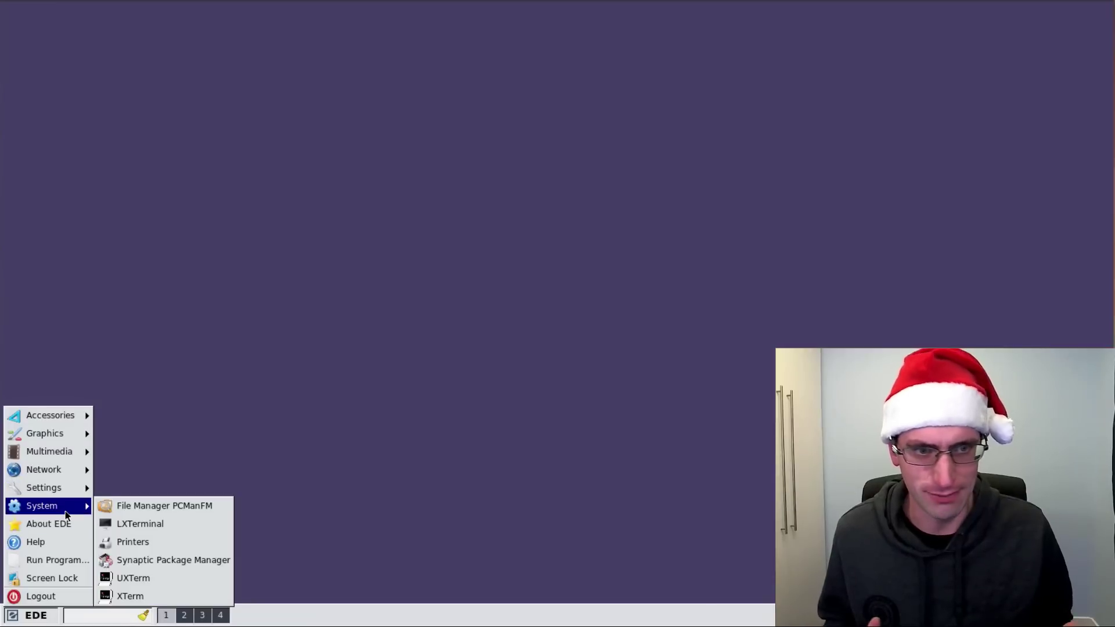
{"action": "left_click", "coordinate": [113, 523]}
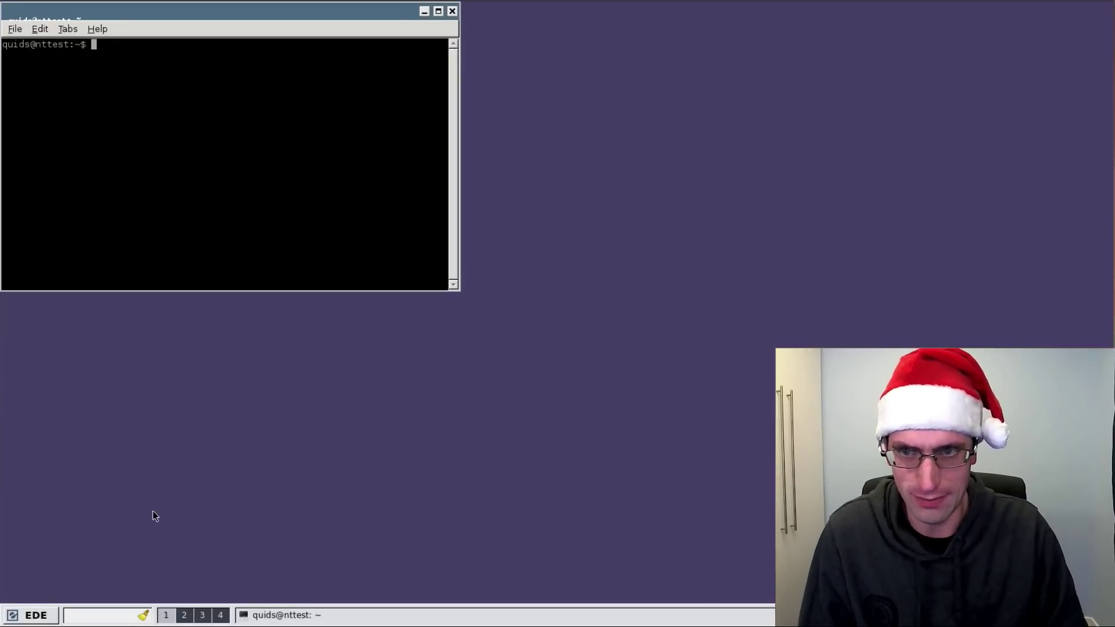
{"action": "type", "text": "free -m"}
{"action": "key", "text": "Return"}
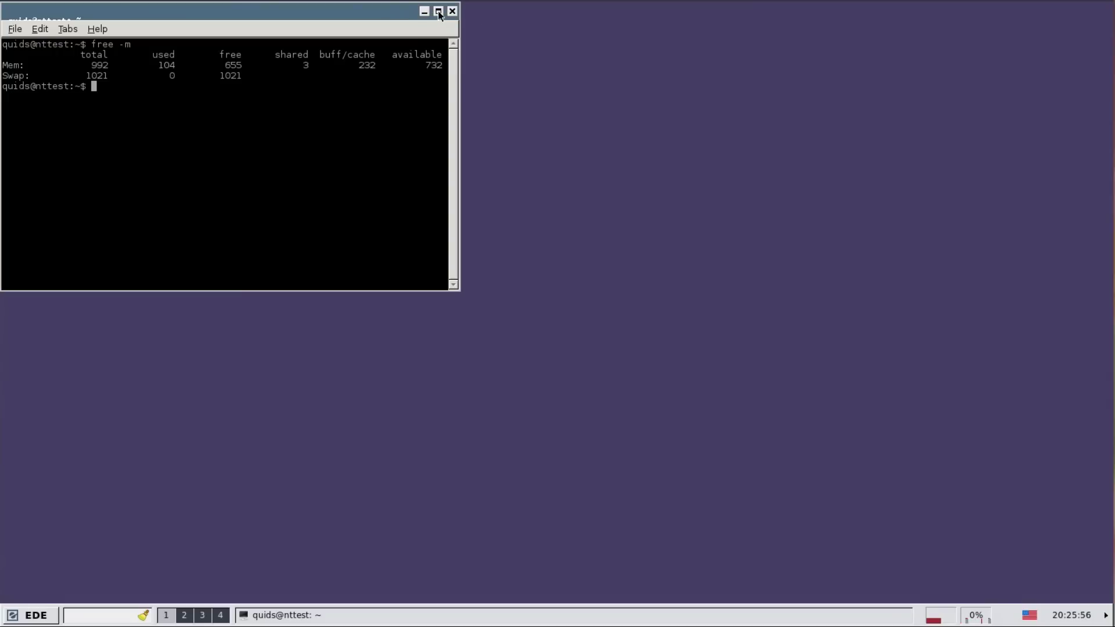
- Move the terminal window to the screen centre, maximize it, then close it
{"action": "left_click_drag", "start_coordinate": [411, 16], "coordinate": [676, 199]}
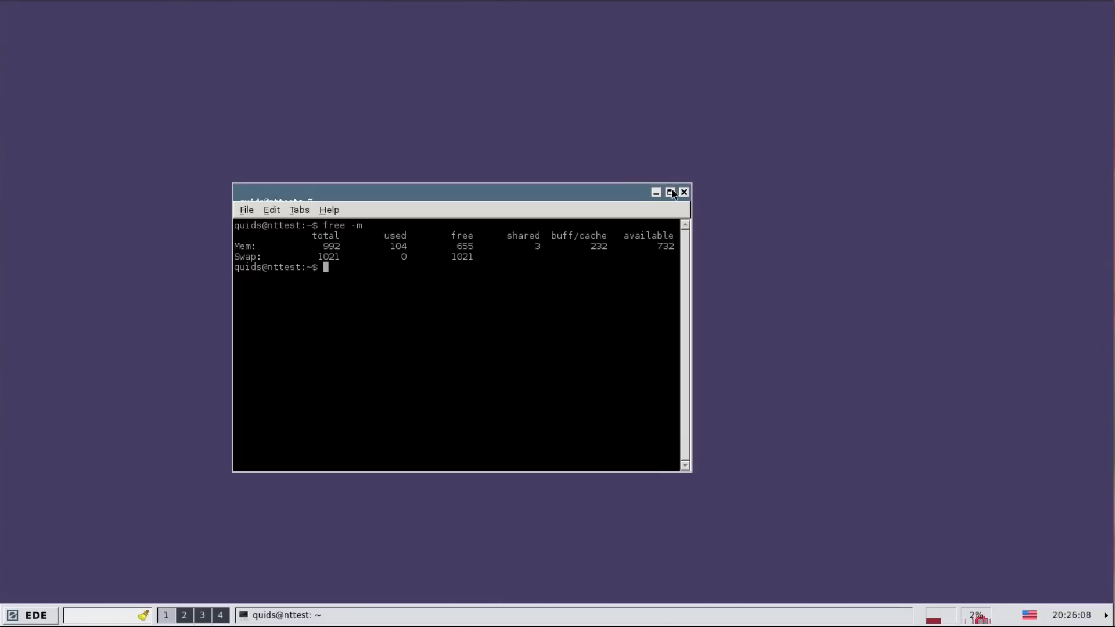
{"action": "left_click", "coordinate": [669, 194]}
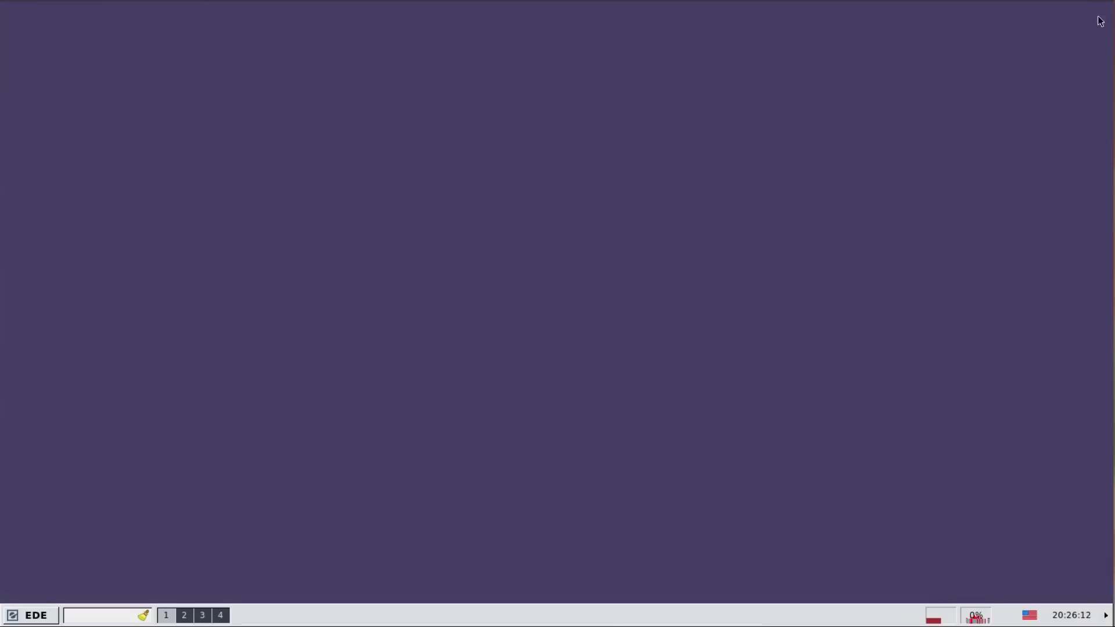
{"action": "left_click", "coordinate": [1102, 13]}
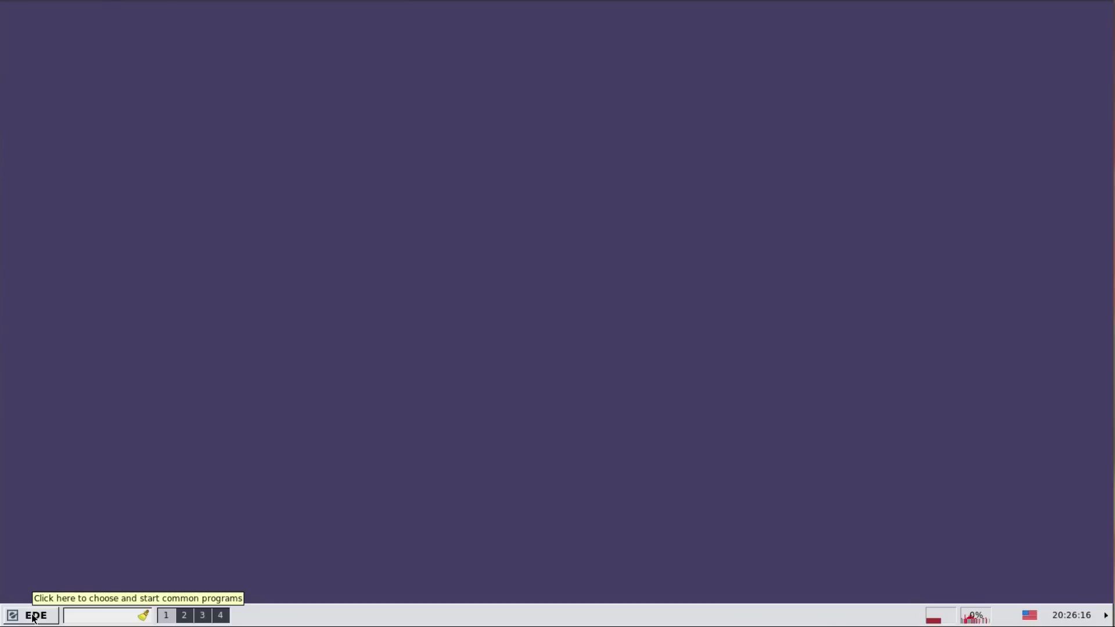
- Try launching vlc from the taskbar command entry
{"action": "left_click", "coordinate": [100, 619]}
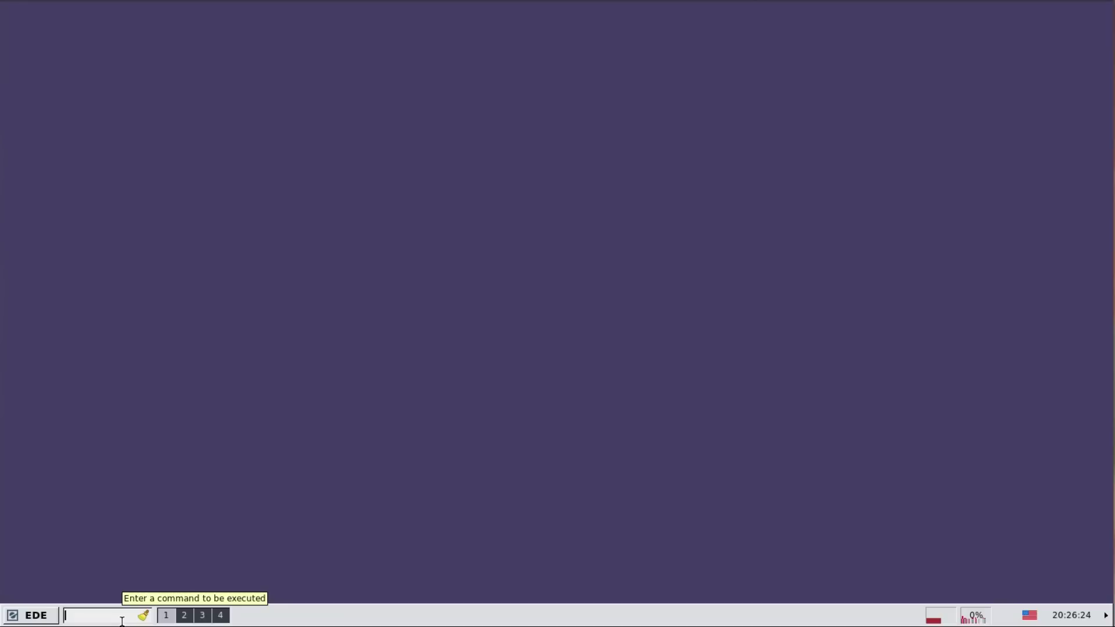
{"action": "type", "text": "vlc"}
{"action": "key", "text": "Return"}
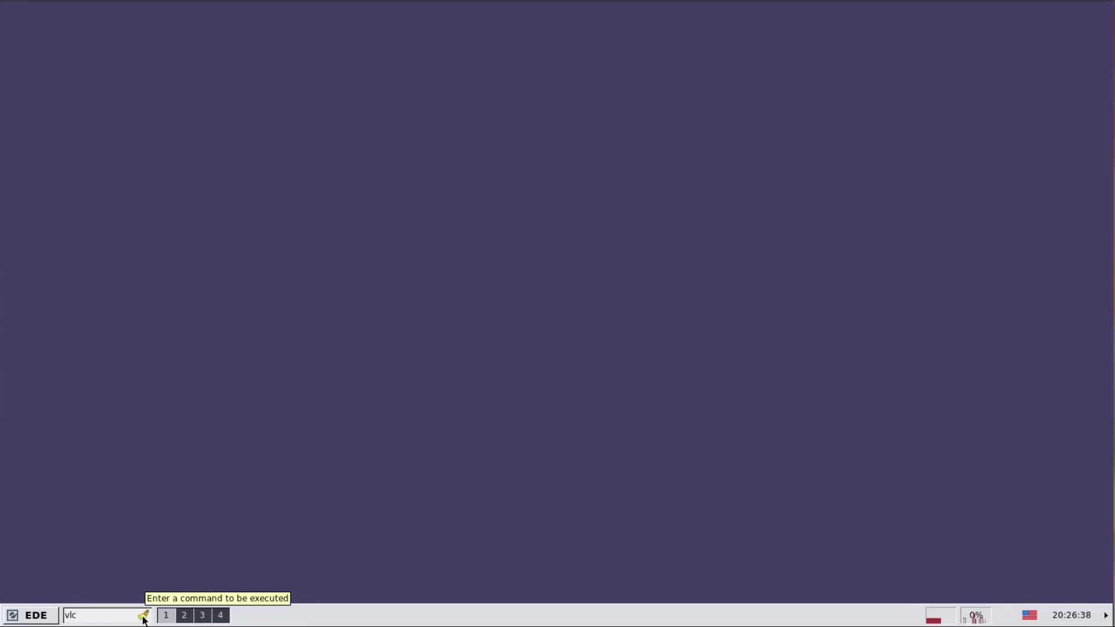
- Launch the Leafpad text editor from the command entry, then close its empty window
{"action": "left_click", "coordinate": [143, 616]}
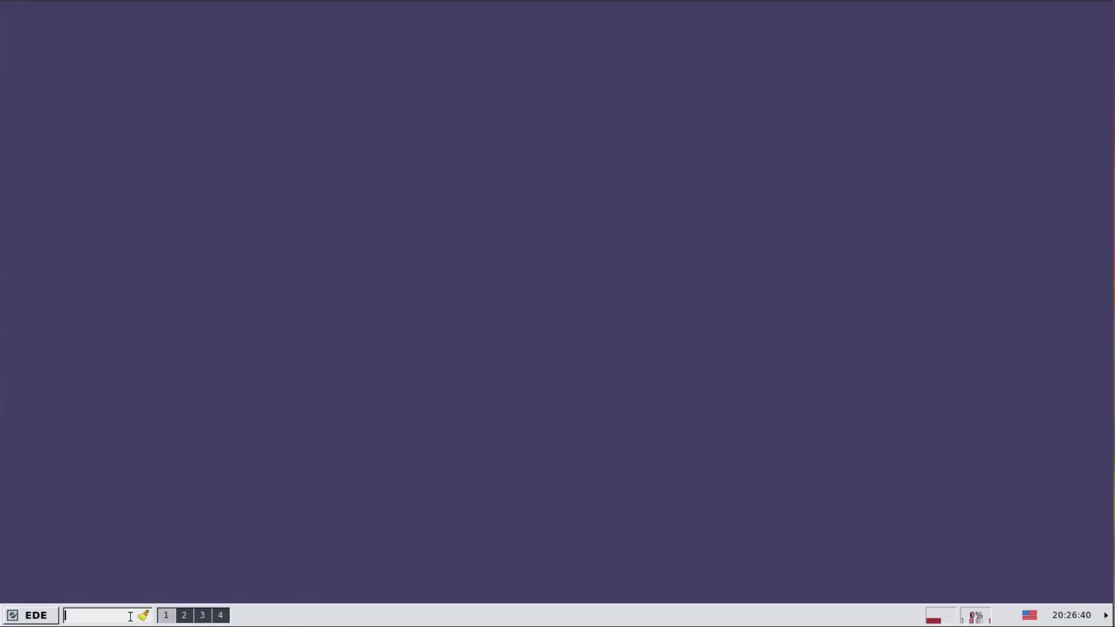
{"action": "type", "text": "leafpad"}
{"action": "key", "text": "Return"}
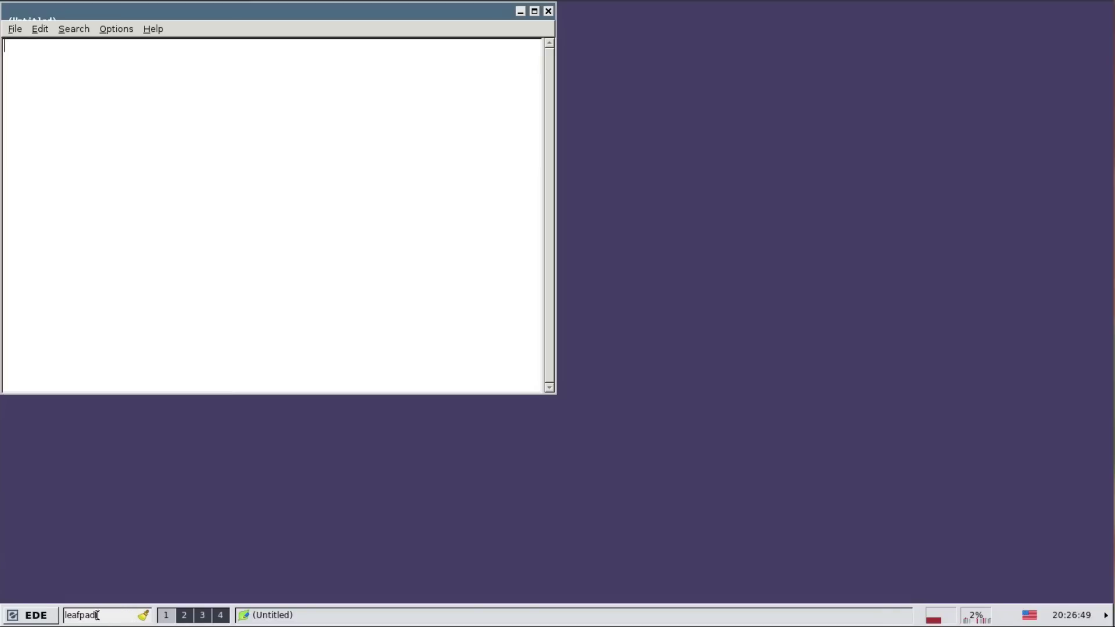
{"action": "left_click", "coordinate": [142, 618]}
{"action": "left_click", "coordinate": [548, 11]}
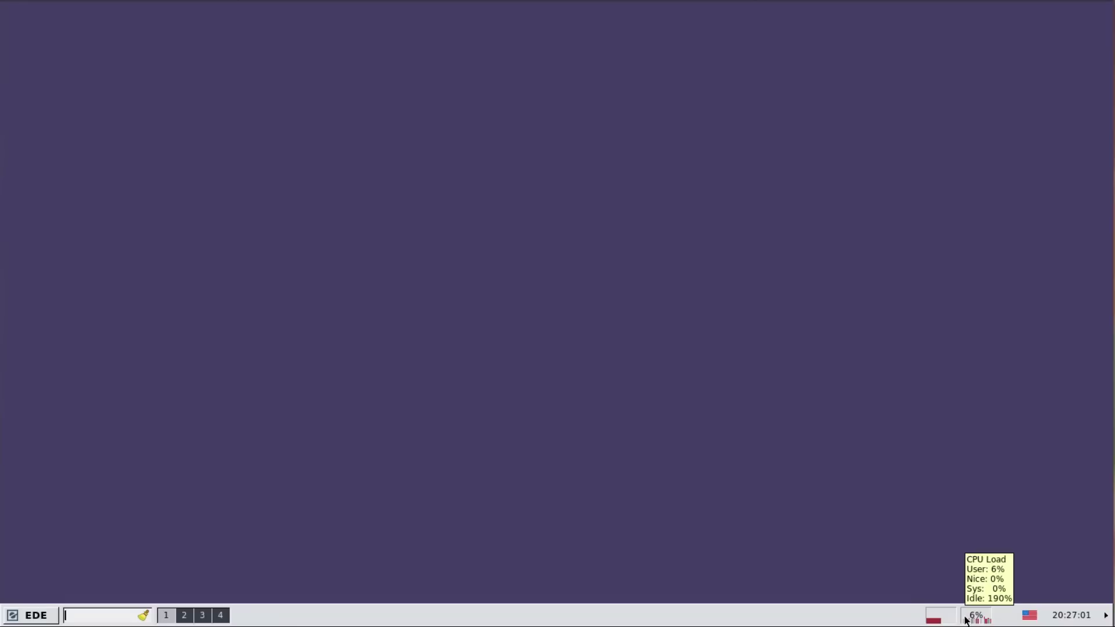
- Open the keyboard layout settings from the tray and dismiss them unchanged
{"action": "mouse_move", "coordinate": [969, 620]}
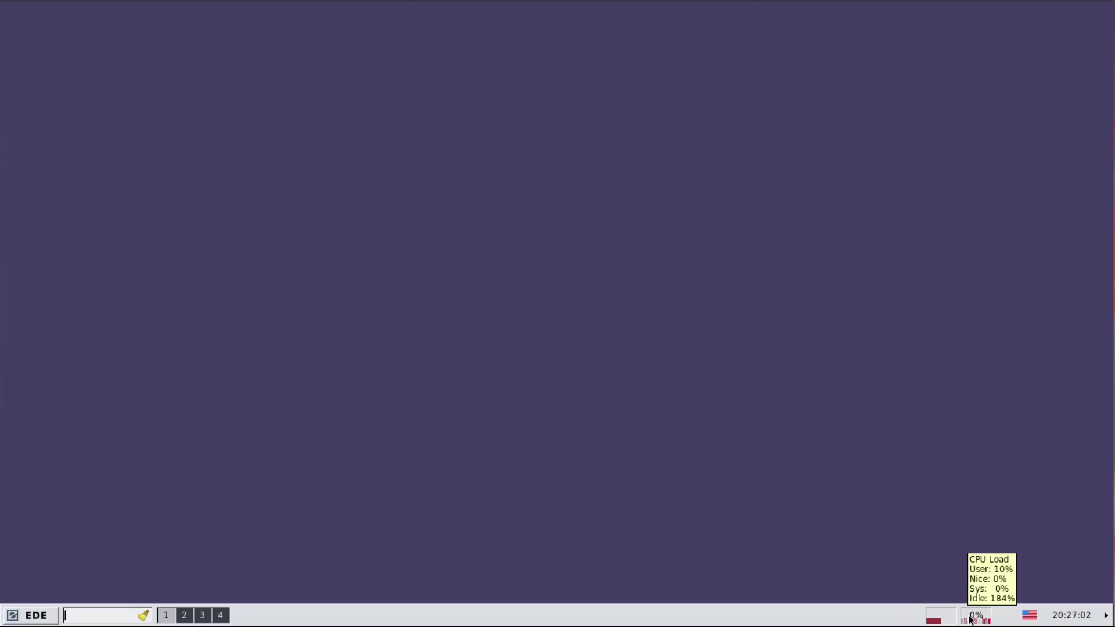
{"action": "left_click", "coordinate": [1030, 615]}
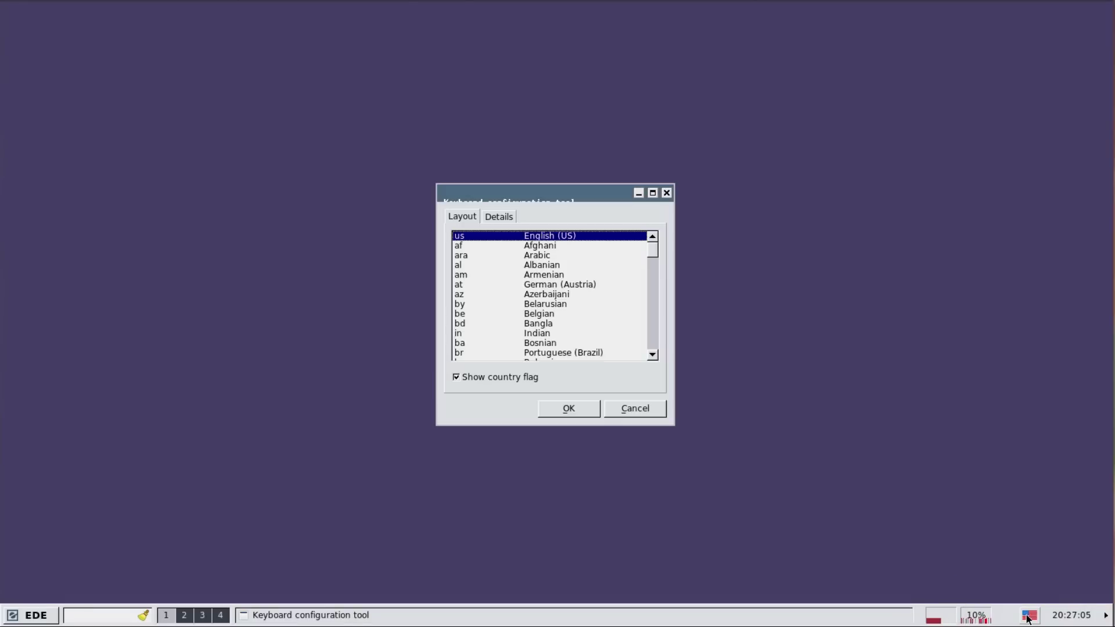
{"action": "left_click", "coordinate": [662, 409]}
- Review the time and date settings, including time zone and clock synchronization, then close them
{"action": "left_click", "coordinate": [1085, 615]}
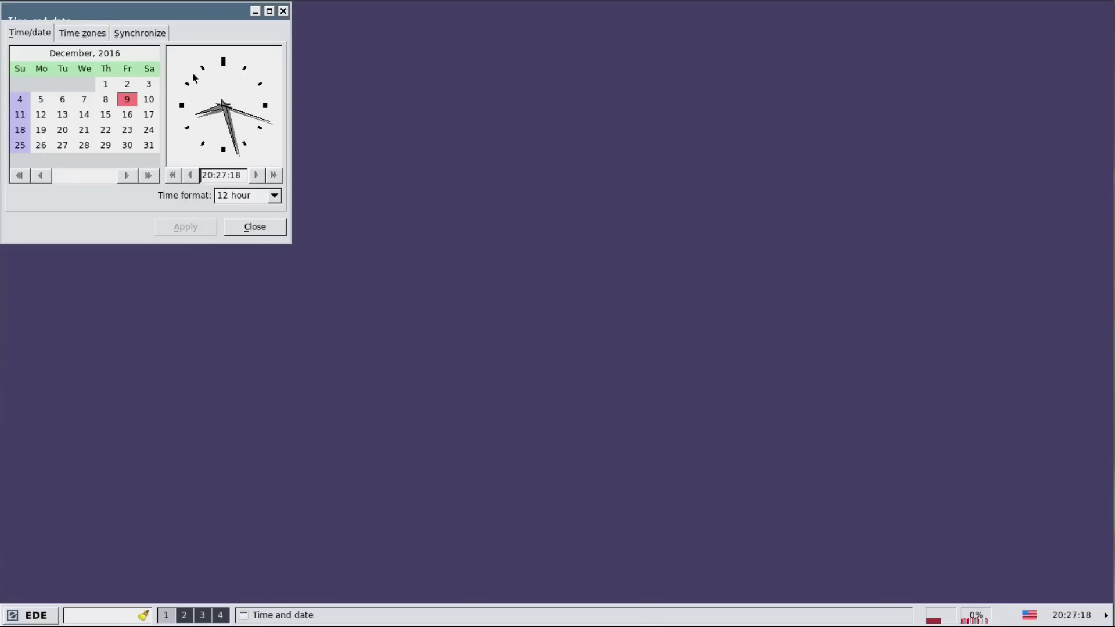
{"action": "left_click", "coordinate": [87, 36]}
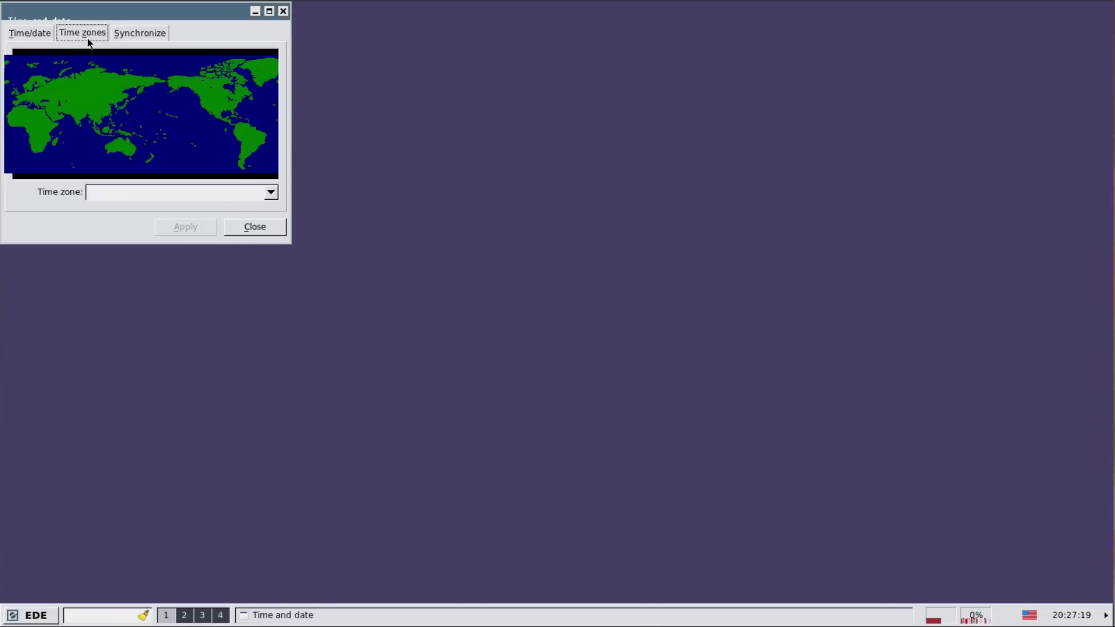
{"action": "left_click", "coordinate": [138, 33]}
{"action": "left_click", "coordinate": [282, 11]}
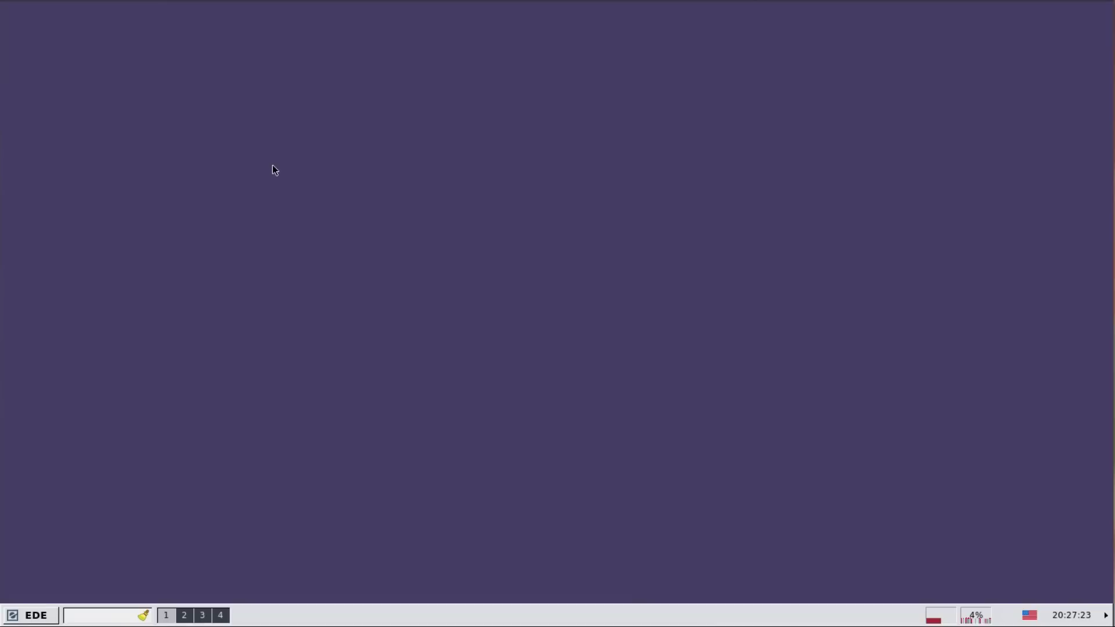
- Bring up the Run Program dialog from the EDE menu and cancel it
{"action": "left_click", "coordinate": [45, 620]}
{"action": "left_click", "coordinate": [63, 561]}
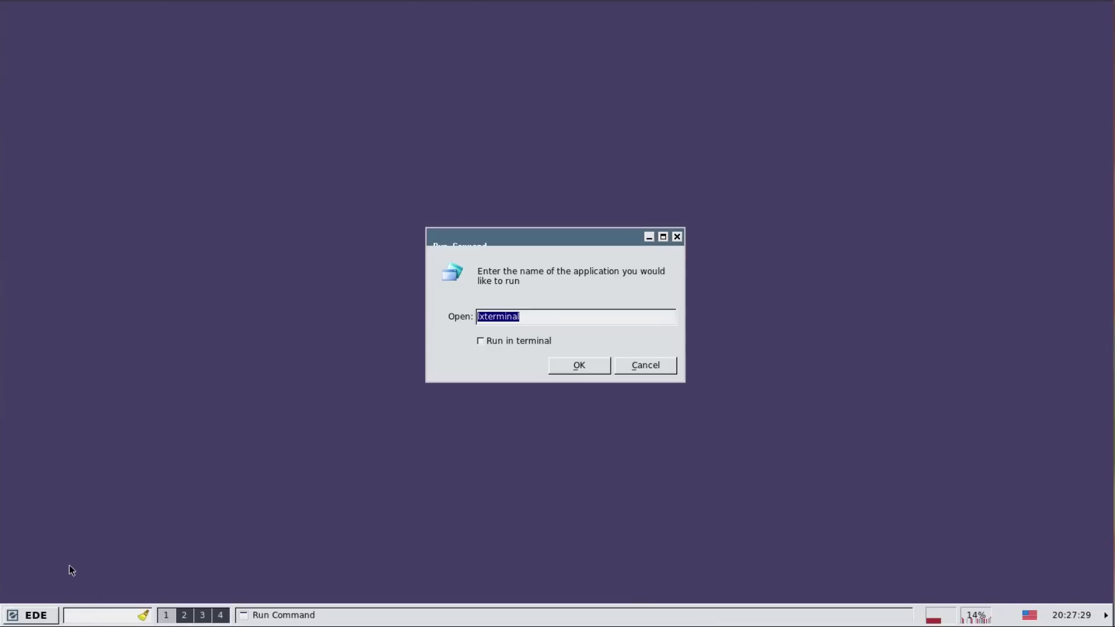
{"action": "left_click", "coordinate": [646, 368]}
- Open Configure EDE from the Settings menu to show the Configuration Place window
{"action": "left_click", "coordinate": [33, 623]}
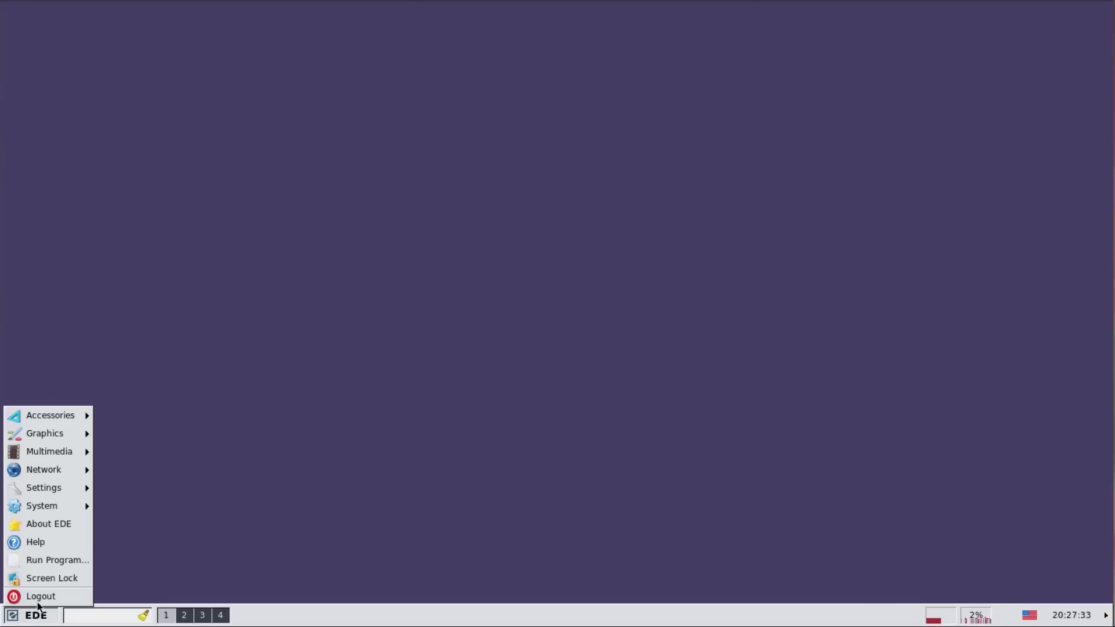
{"action": "mouse_move", "coordinate": [77, 432]}
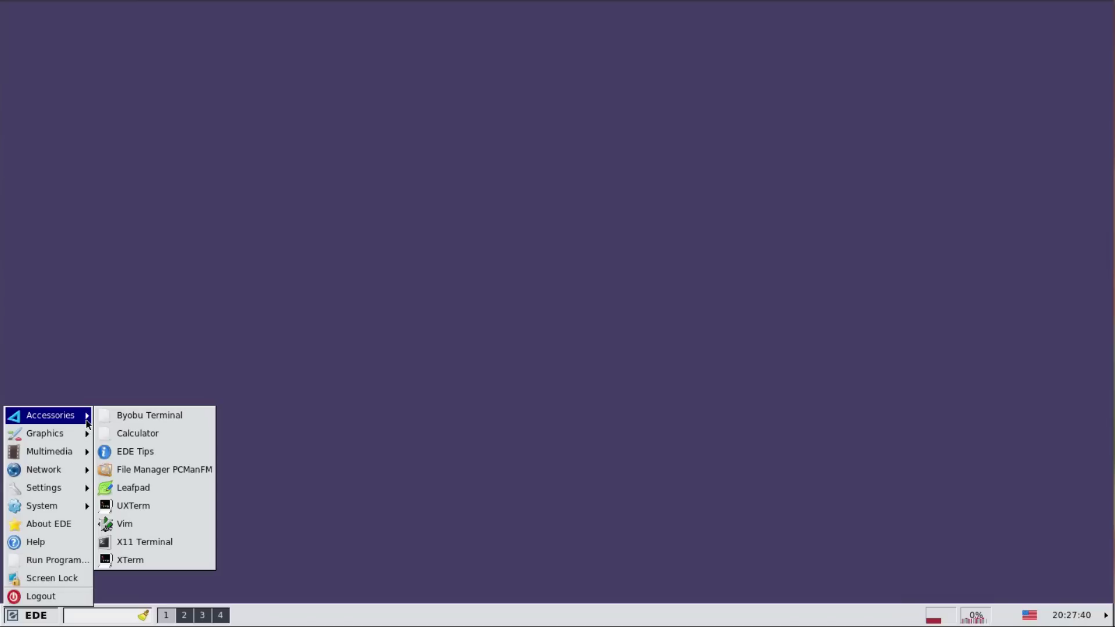
{"action": "mouse_move", "coordinate": [64, 506]}
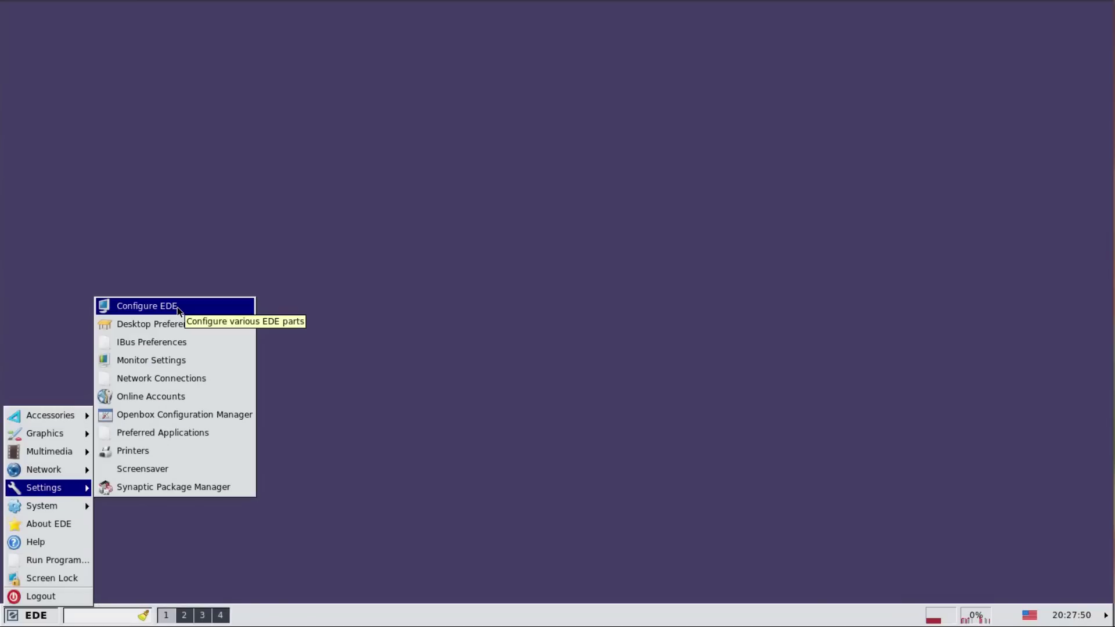
{"action": "left_click", "coordinate": [179, 311]}
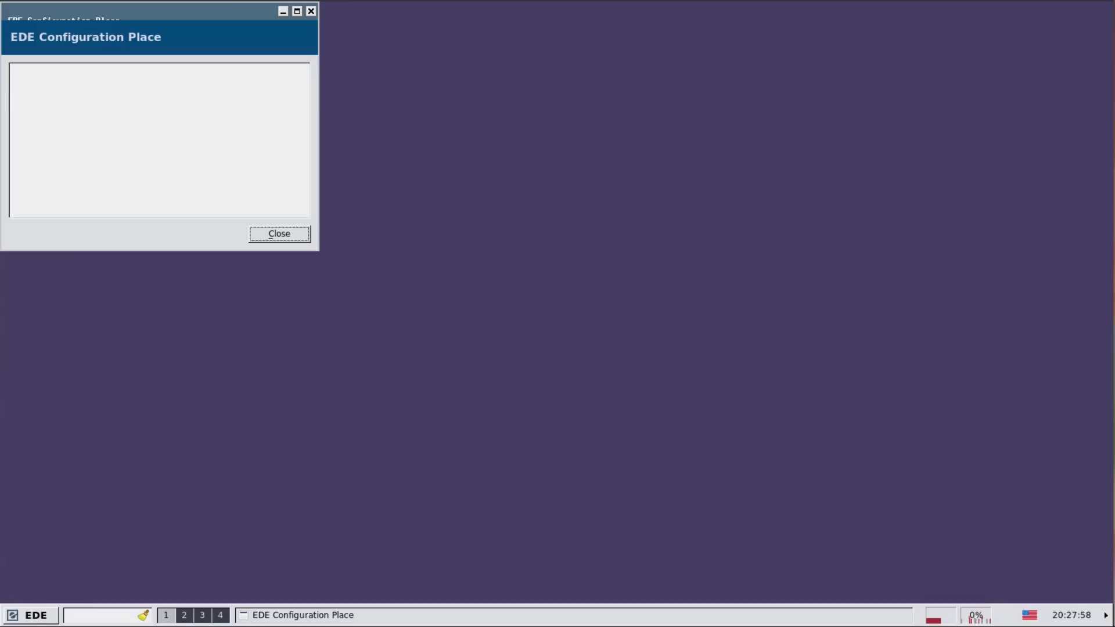
- Reopen the application menu, scroll through it, and minimize the Firefox wiki page
{"action": "left_click", "coordinate": [36, 616]}
{"action": "mouse_move", "coordinate": [84, 489]}
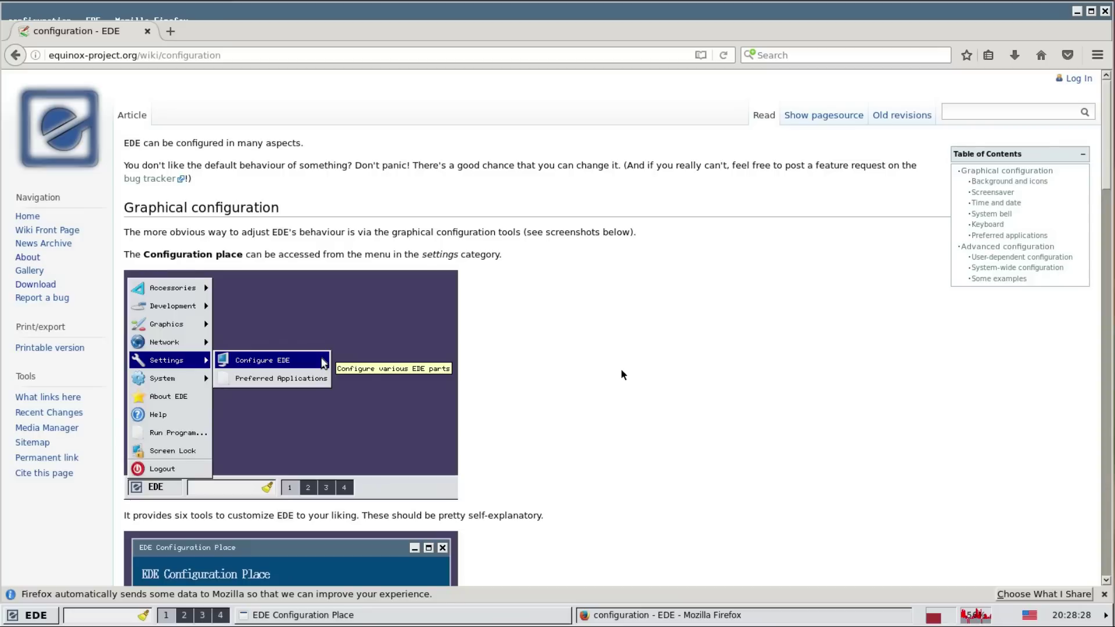
{"action": "scroll", "coordinate": [621, 368], "scroll_direction": "down", "scroll_amount": 6}
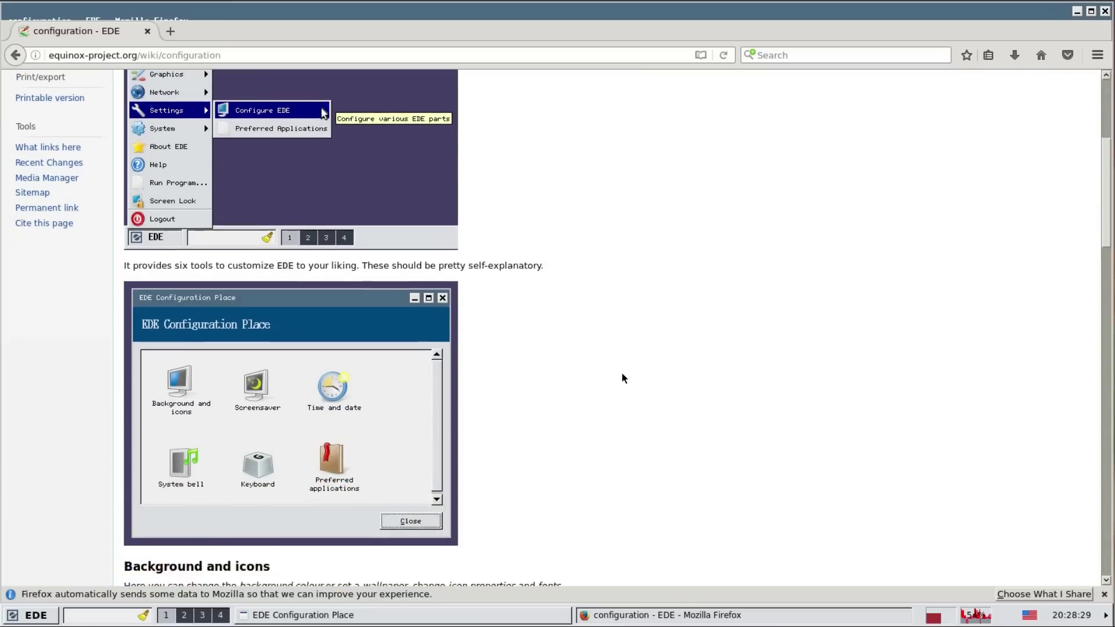
{"action": "scroll", "coordinate": [622, 378], "scroll_direction": "down", "scroll_amount": 3}
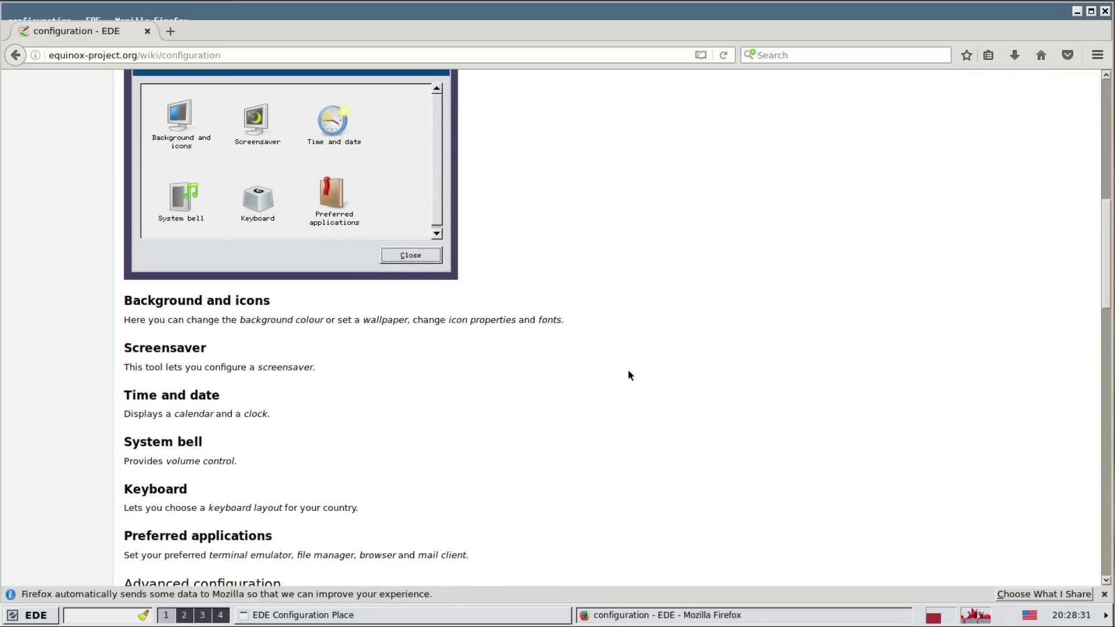
{"action": "left_click", "coordinate": [1077, 11]}
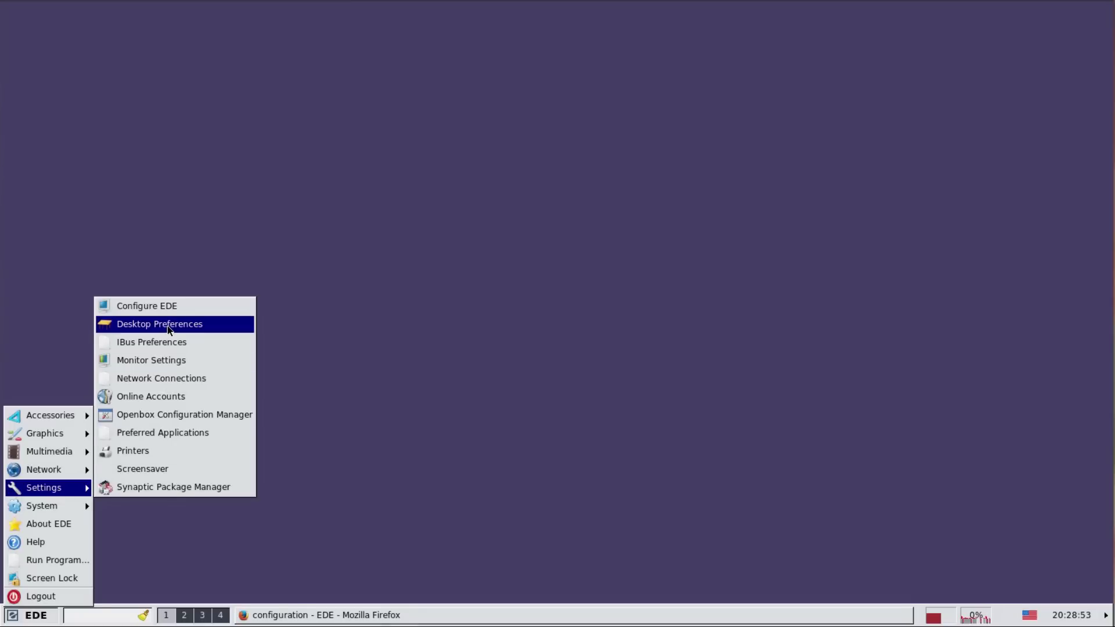
- Check the VGA monitor's 1600x900, 60.00 Hz display settings, cancel, then show Accessories in the menu
{"action": "left_click", "coordinate": [169, 328]}
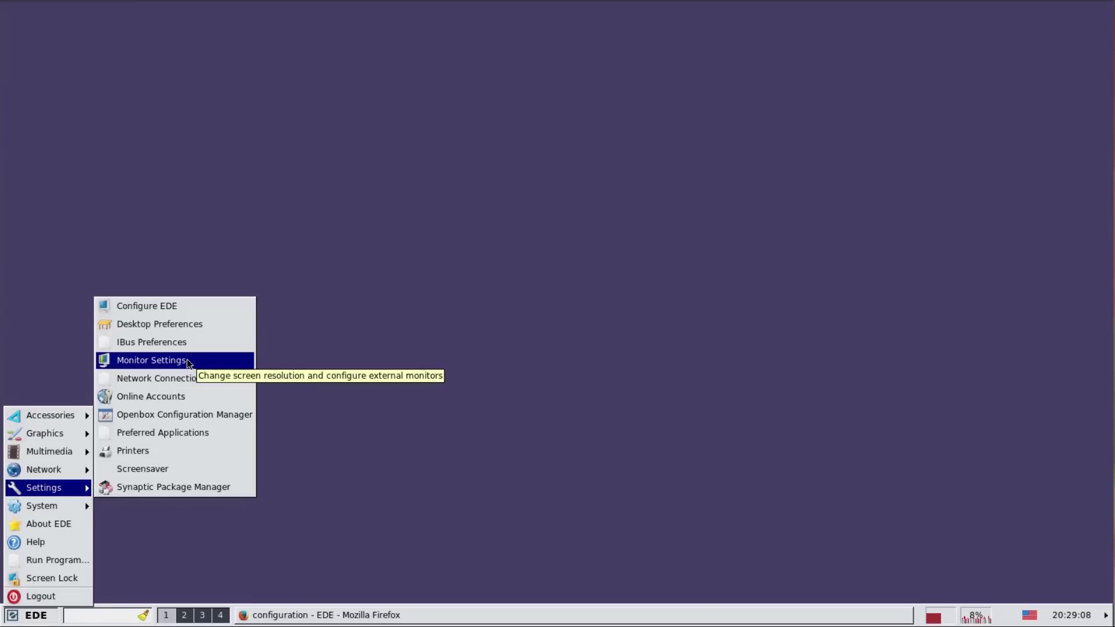
{"action": "left_click", "coordinate": [187, 358]}
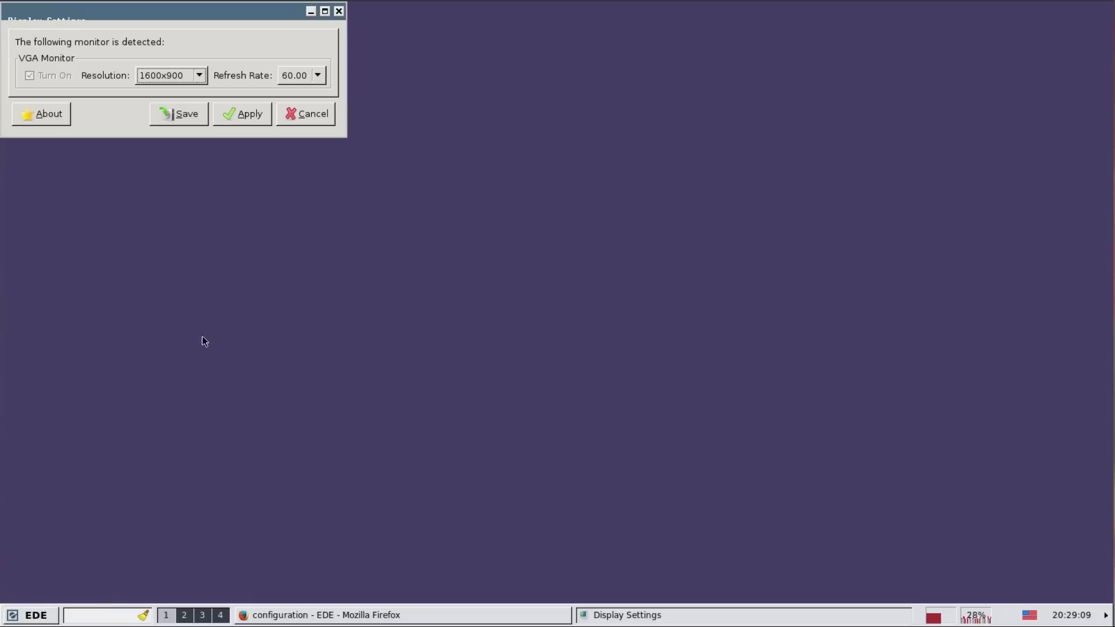
{"action": "left_click", "coordinate": [311, 116]}
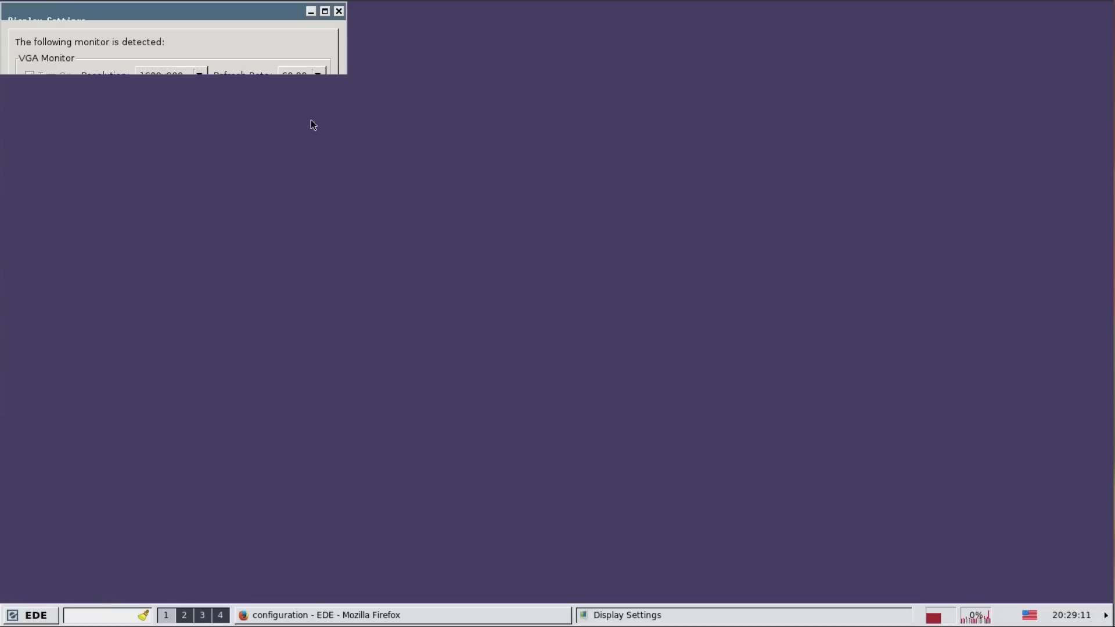
{"action": "left_click", "coordinate": [50, 621]}
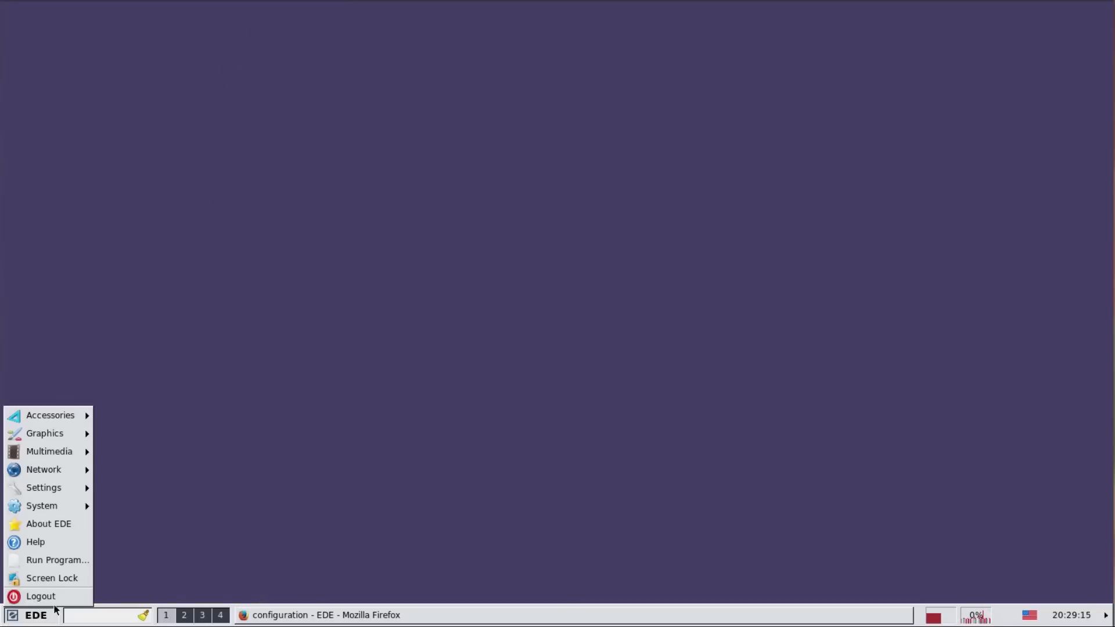
{"action": "mouse_move", "coordinate": [85, 417]}
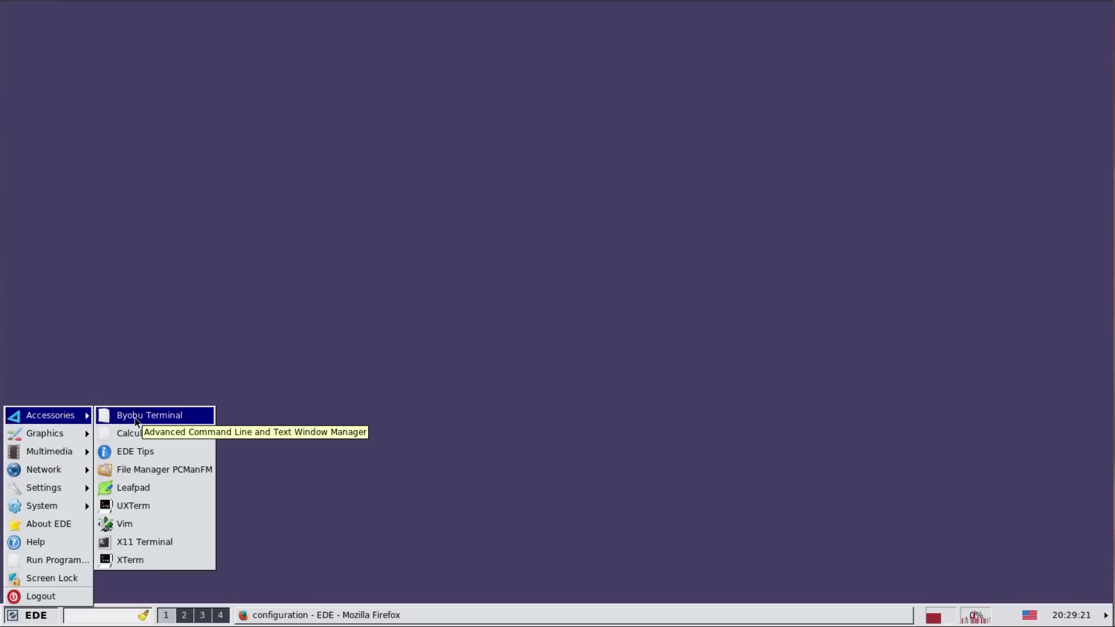
- Launch ecalc, open and close the empty Network Connections window, and reopen the main menu
{"action": "left_click", "coordinate": [137, 434]}
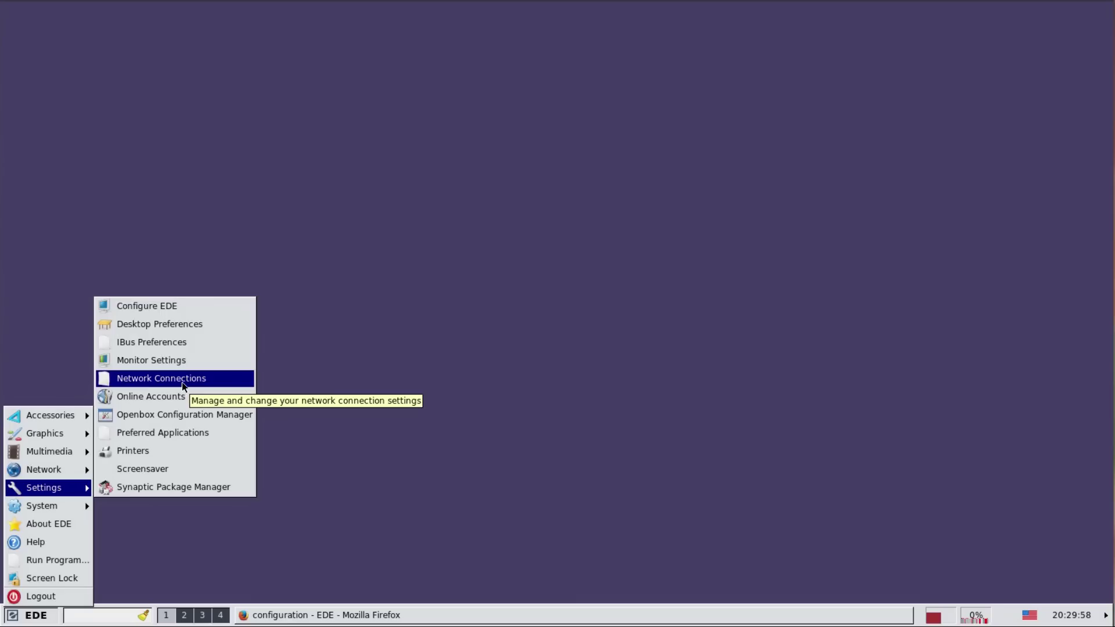
{"action": "left_click", "coordinate": [182, 381]}
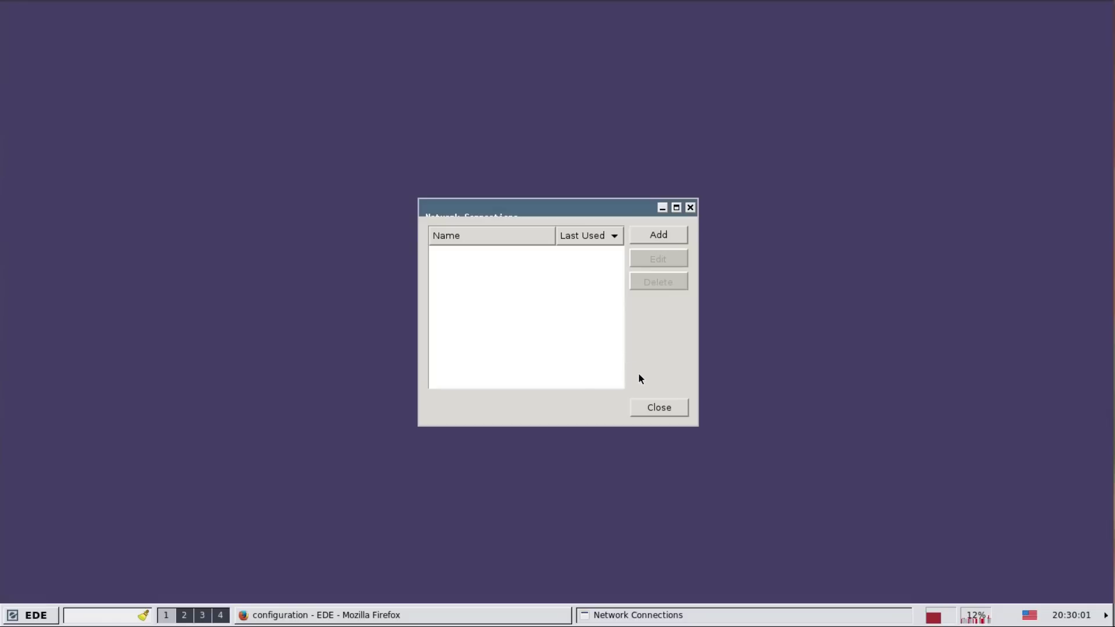
{"action": "left_click", "coordinate": [659, 410]}
{"action": "left_click", "coordinate": [46, 614]}
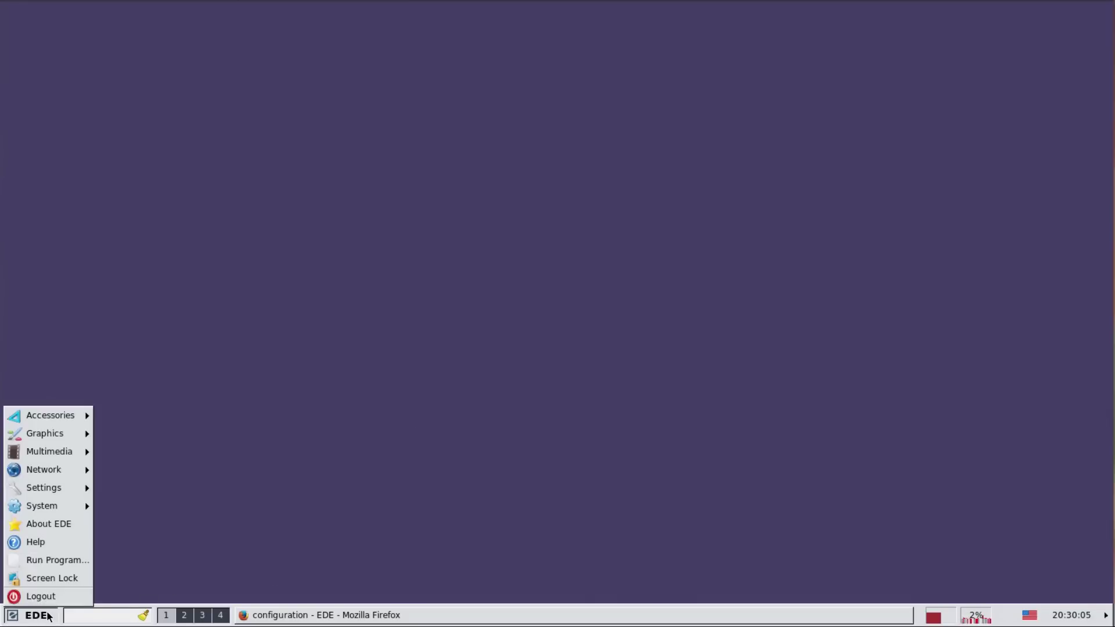
- Browse for a file manager under Preferred Applications' Utilities, cancel, and close leaving None
{"action": "mouse_move", "coordinate": [82, 487]}
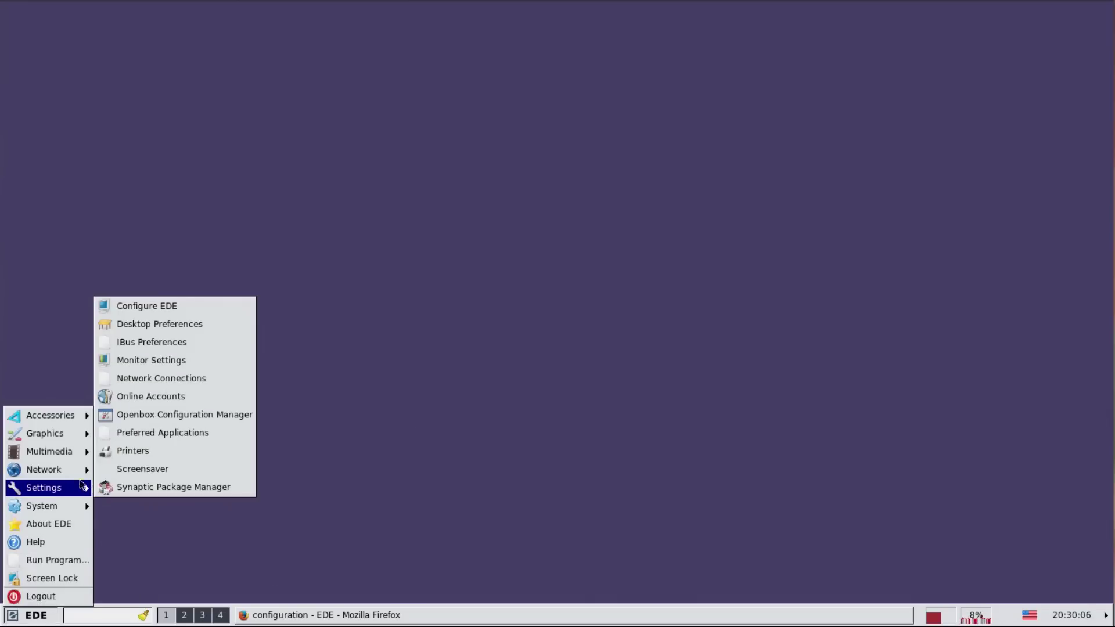
{"action": "left_click", "coordinate": [165, 438]}
{"action": "left_click", "coordinate": [497, 251]}
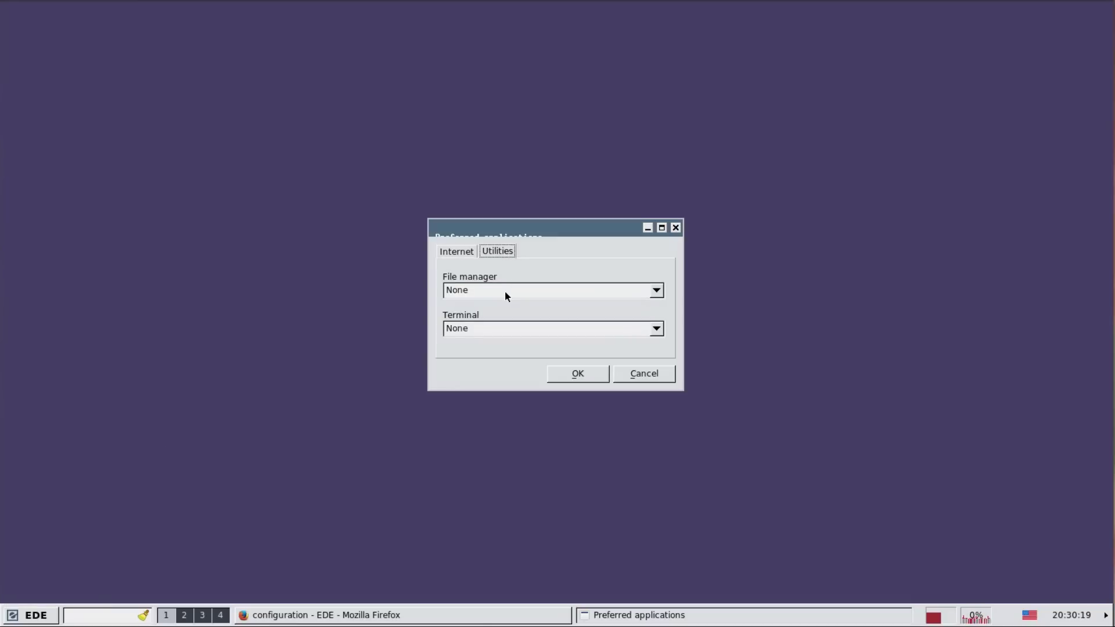
{"action": "left_click", "coordinate": [504, 291]}
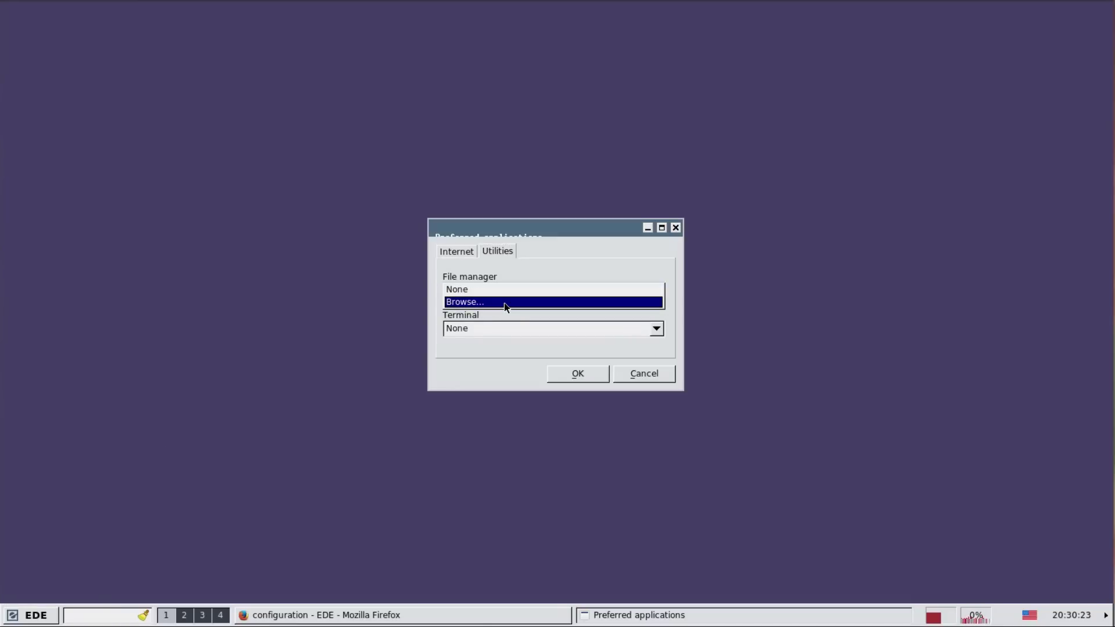
{"action": "left_click", "coordinate": [504, 302]}
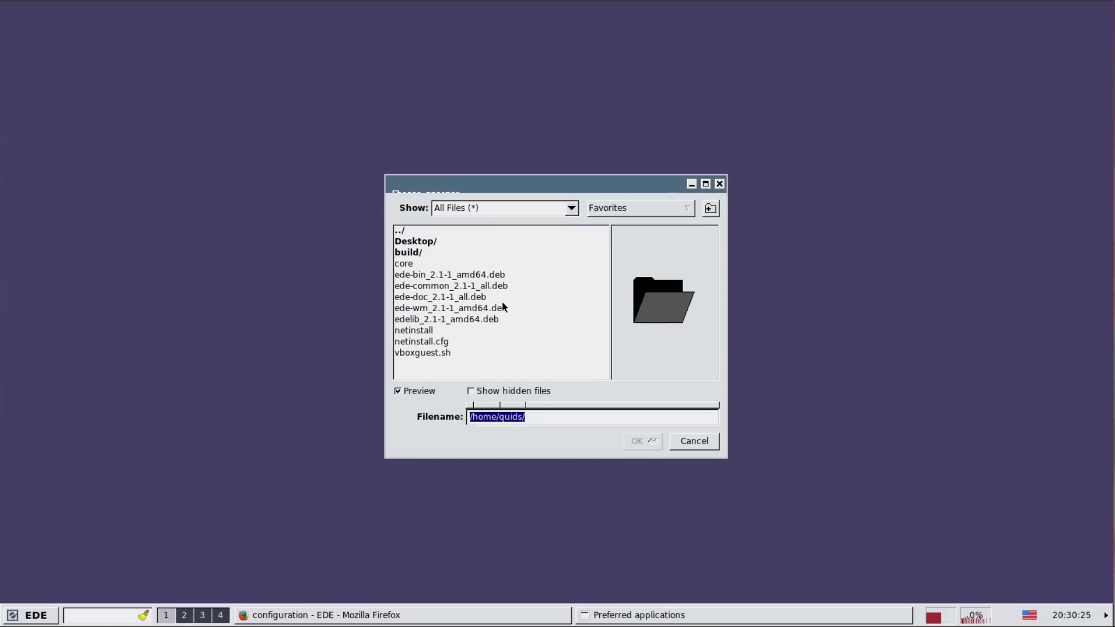
{"action": "left_click", "coordinate": [701, 439]}
{"action": "left_click", "coordinate": [628, 376]}
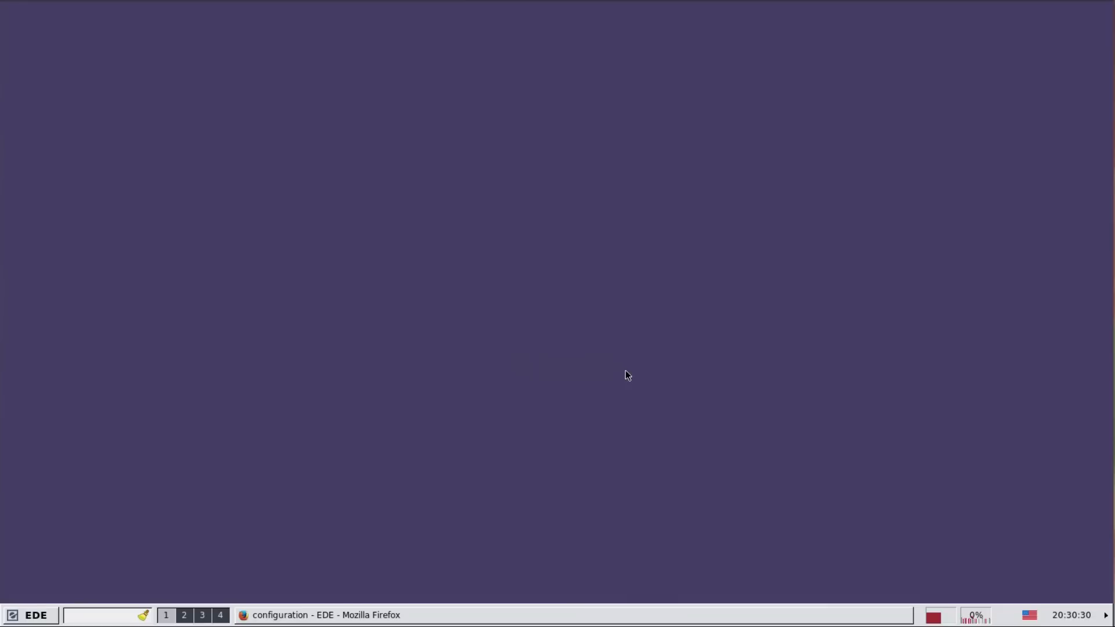
- View About EDE, launch EDE Tips, and close the resulting ede-tip crash notice
{"action": "left_click", "coordinate": [48, 615]}
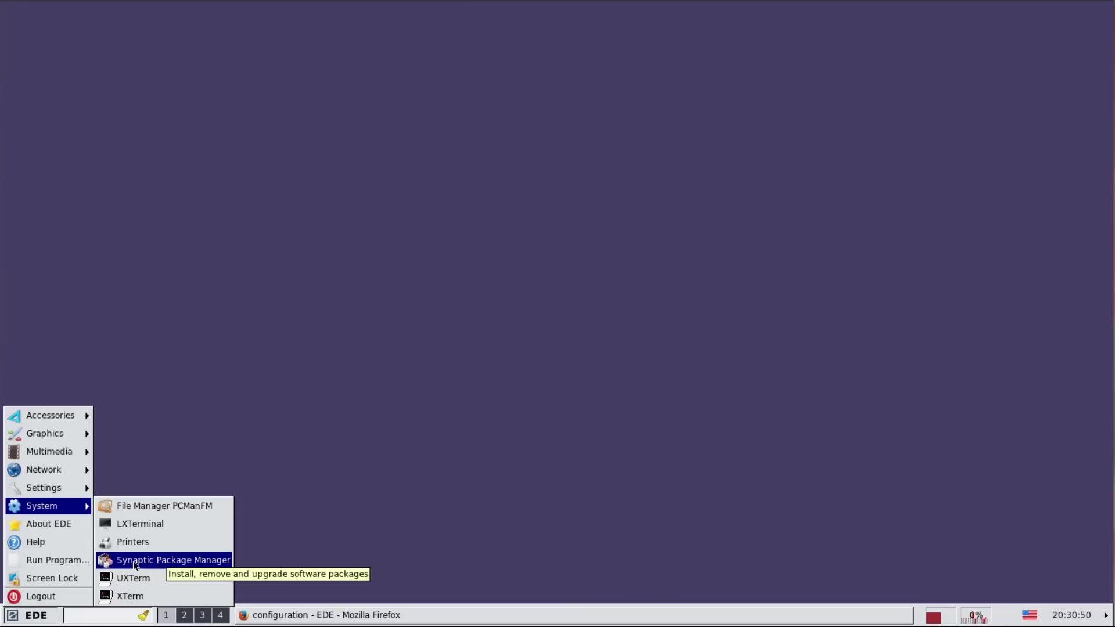
{"action": "left_click", "coordinate": [72, 529]}
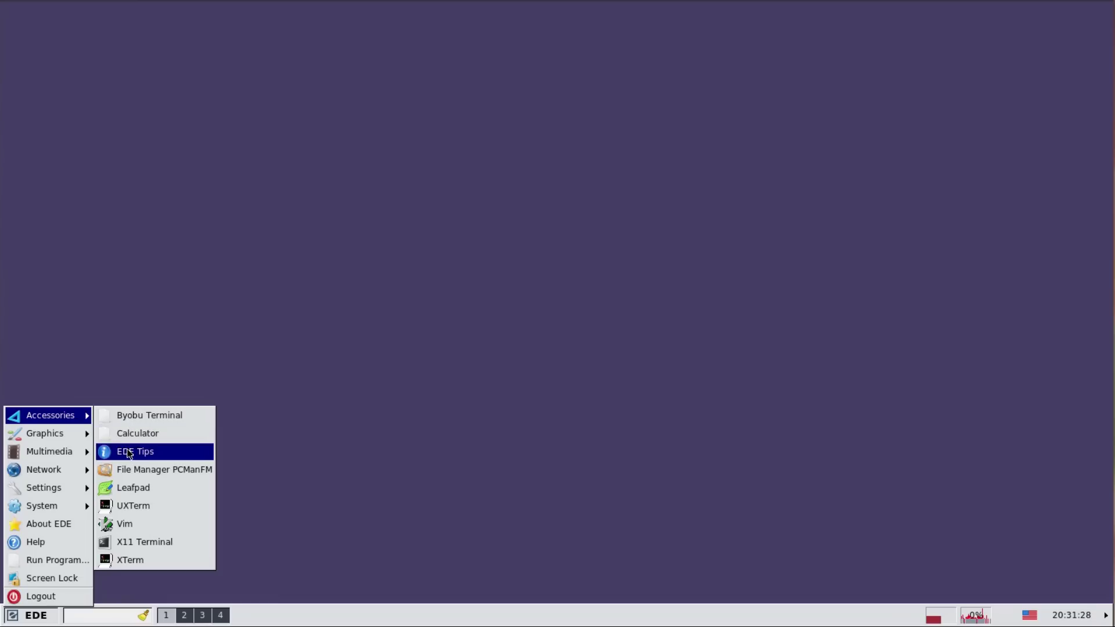
{"action": "left_click", "coordinate": [129, 453]}
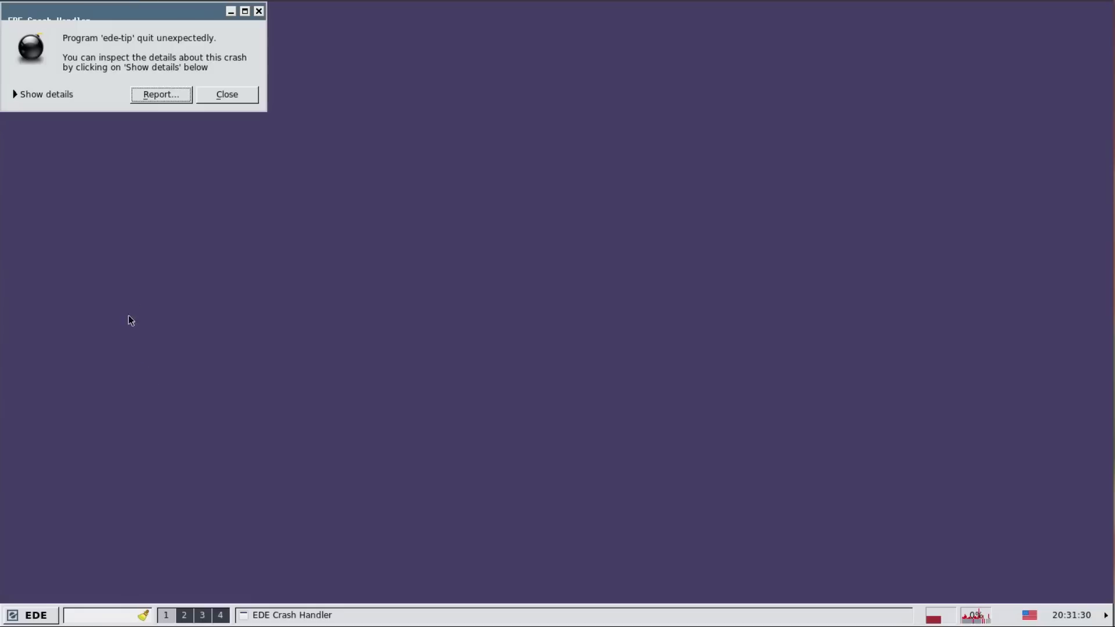
{"action": "left_click", "coordinate": [227, 94]}
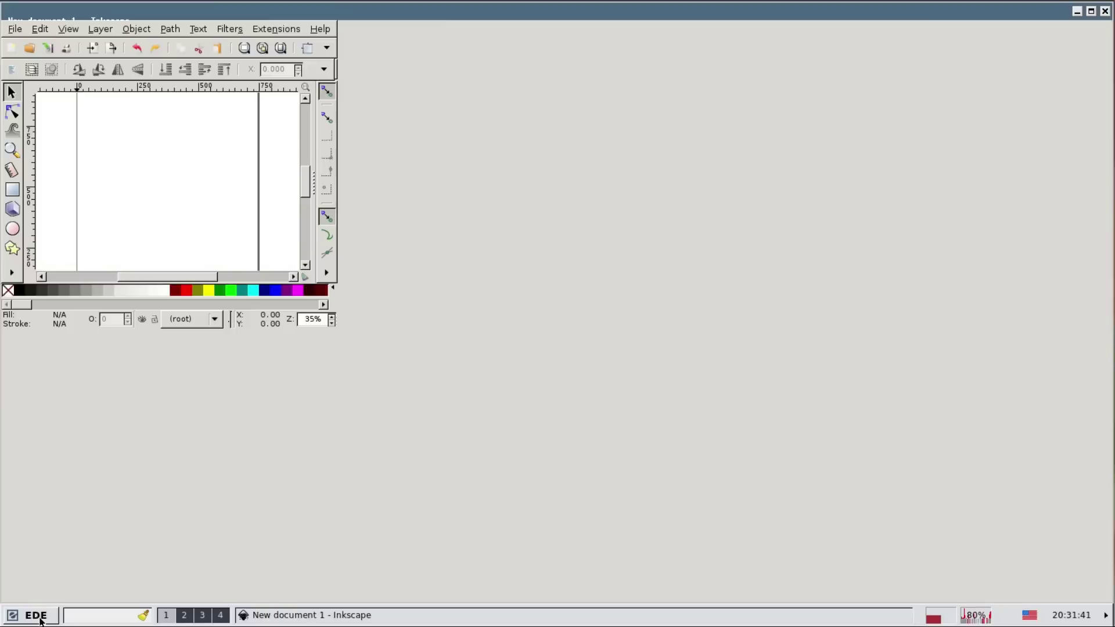
- Launch VLC media player from the Multimedia menu and dismiss the menu
{"action": "left_click", "coordinate": [40, 620]}
{"action": "mouse_move", "coordinate": [69, 456]}
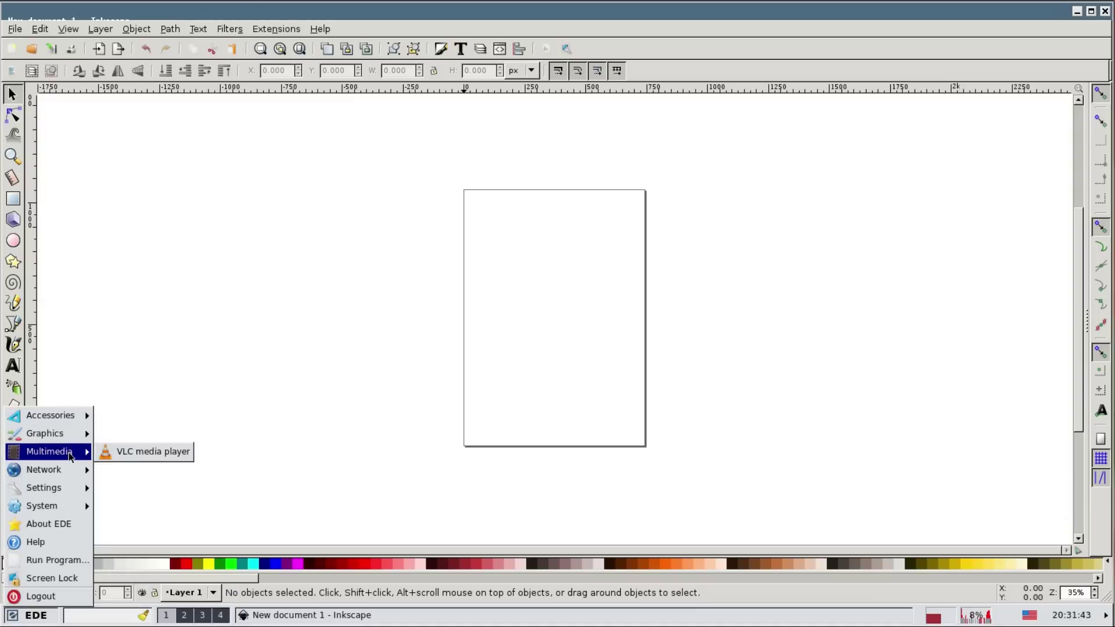
{"action": "left_click", "coordinate": [111, 452]}
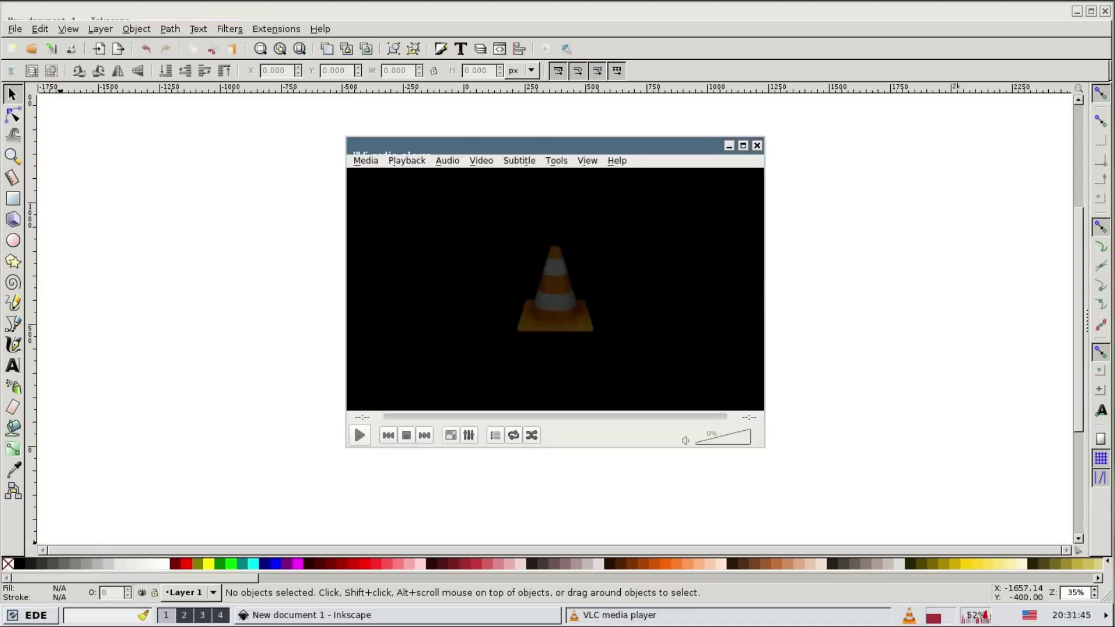
{"action": "left_click", "coordinate": [24, 620]}
{"action": "left_click", "coordinate": [96, 473]}
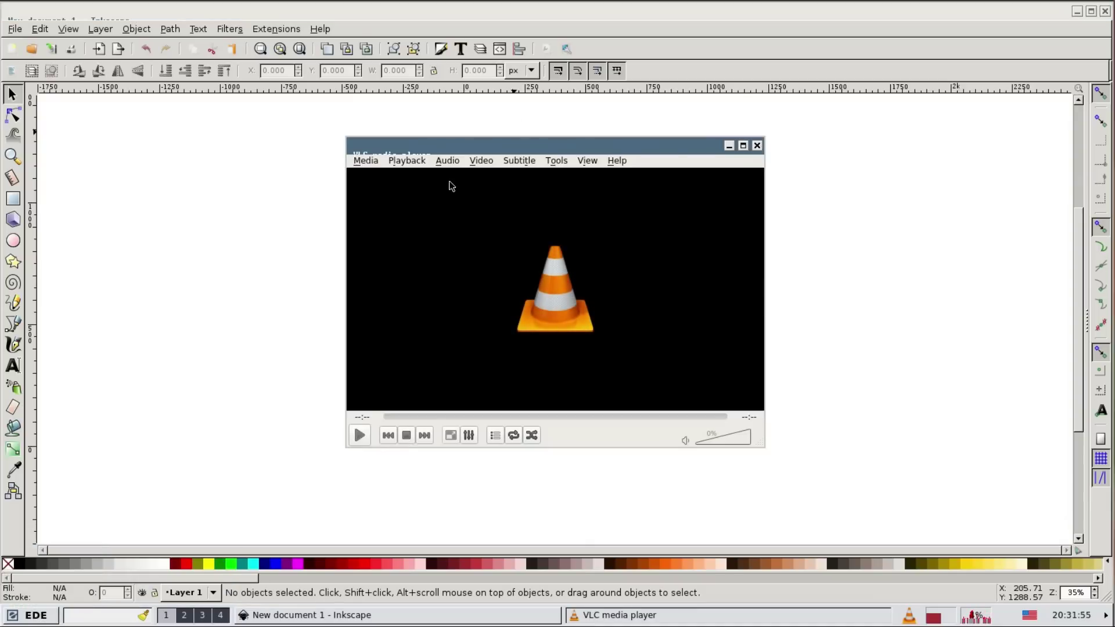
- Switch to Inkscape, back to VLC, then close VLC from its taskbar menu
{"action": "left_click", "coordinate": [578, 18]}
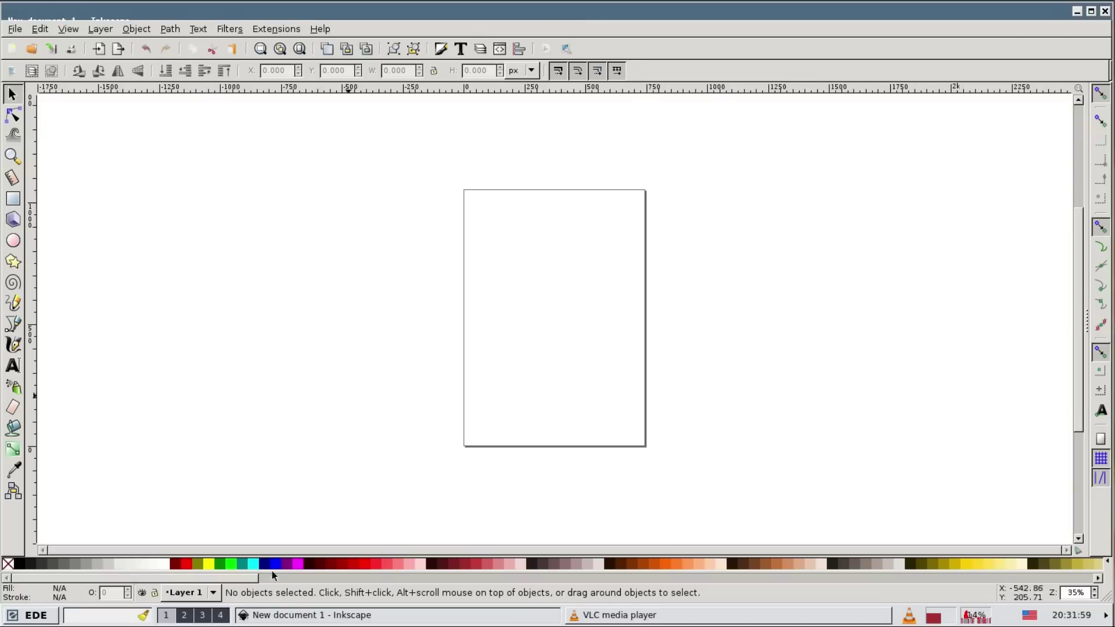
{"action": "left_click", "coordinate": [644, 615]}
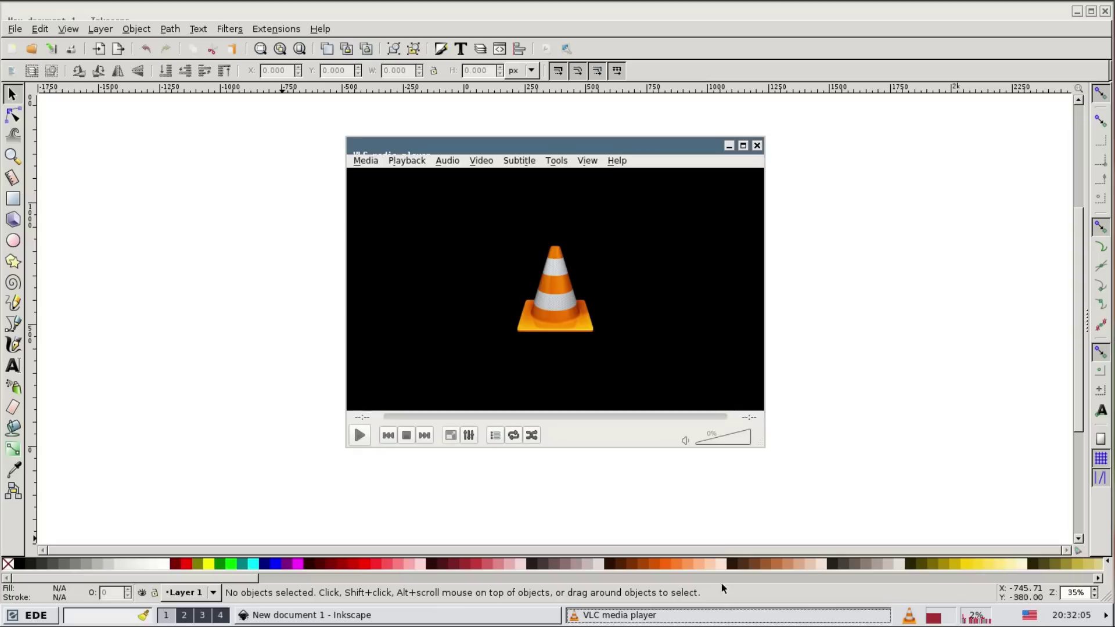
{"action": "right_click", "coordinate": [705, 619]}
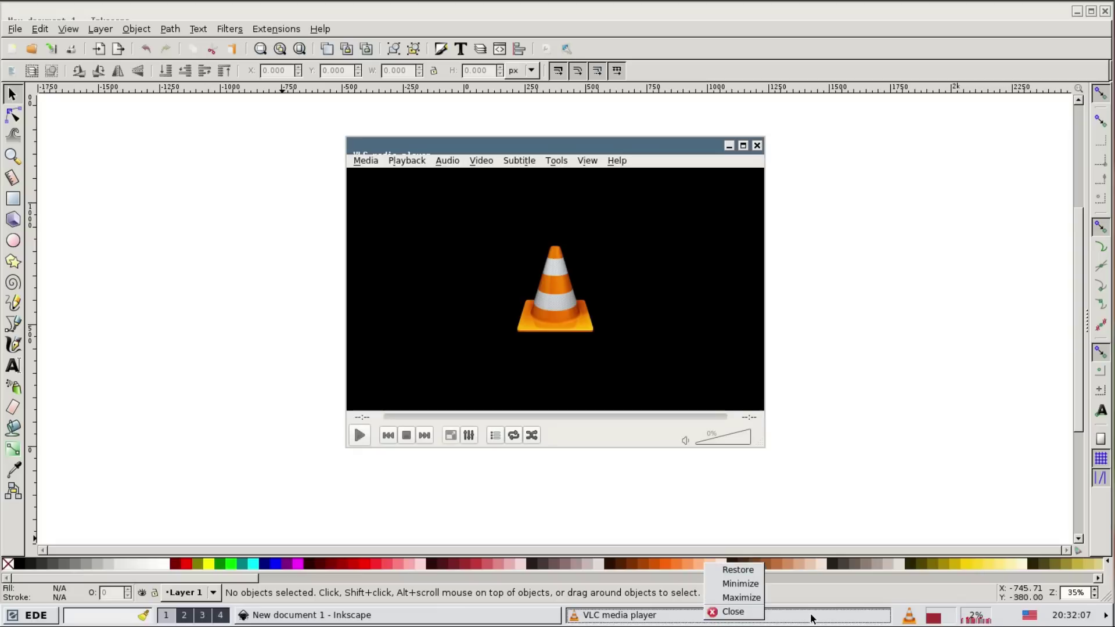
{"action": "left_click", "coordinate": [909, 619]}
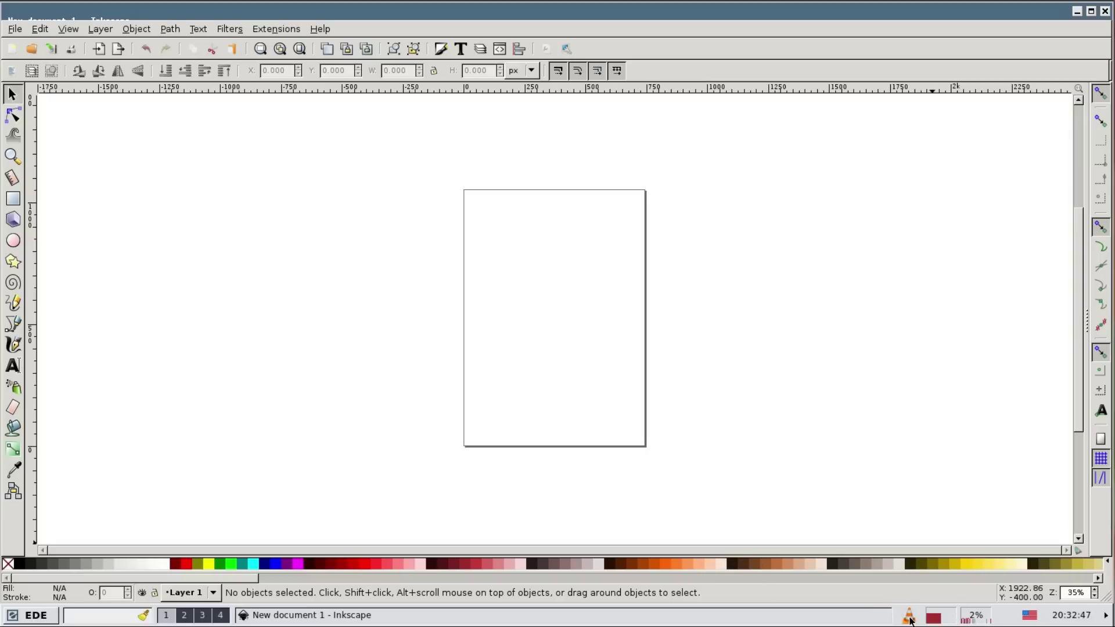